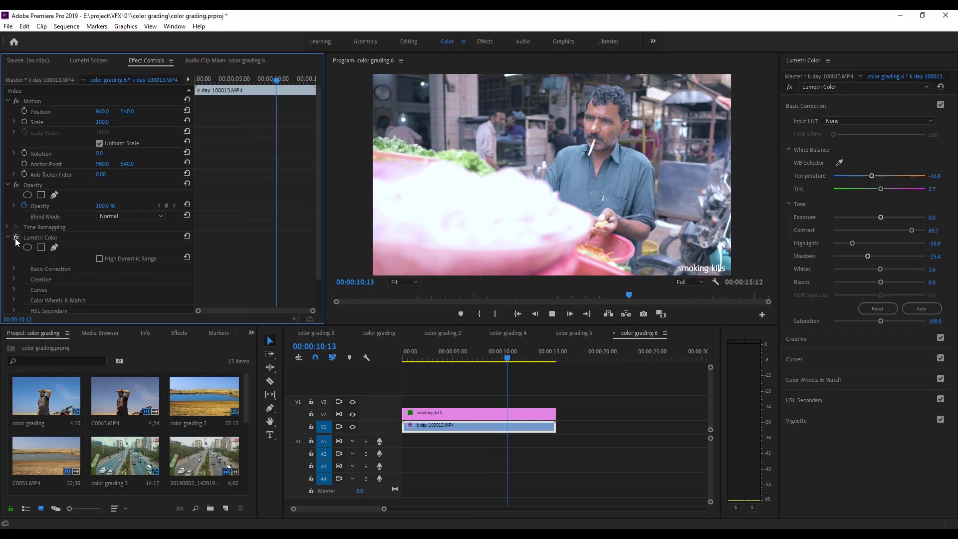
Step: Replay the graded market vendor clip from a few seconds earlier
key(space)
key(space)
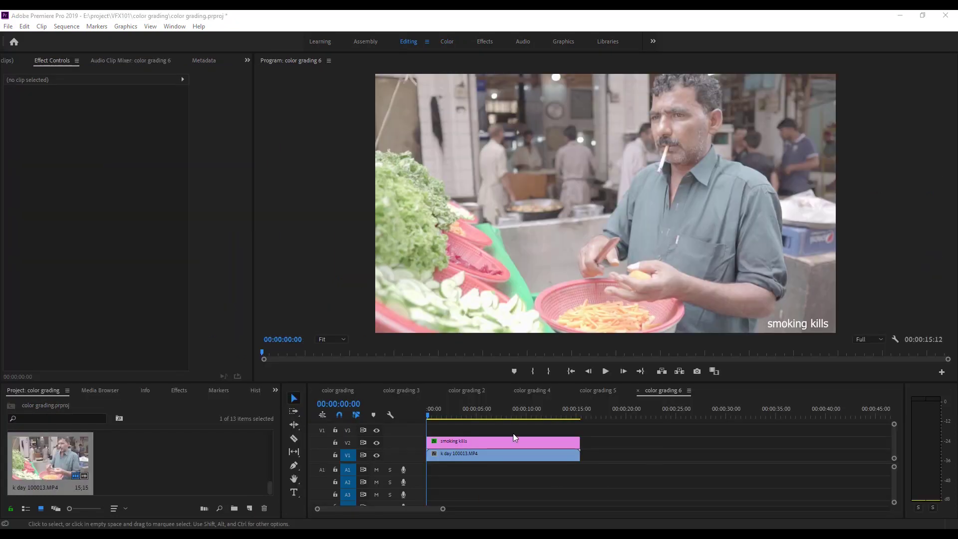
Step: Select the k day 100013.MP4 clip and view it in the Color workspace with Curves collapsed
click(498, 460)
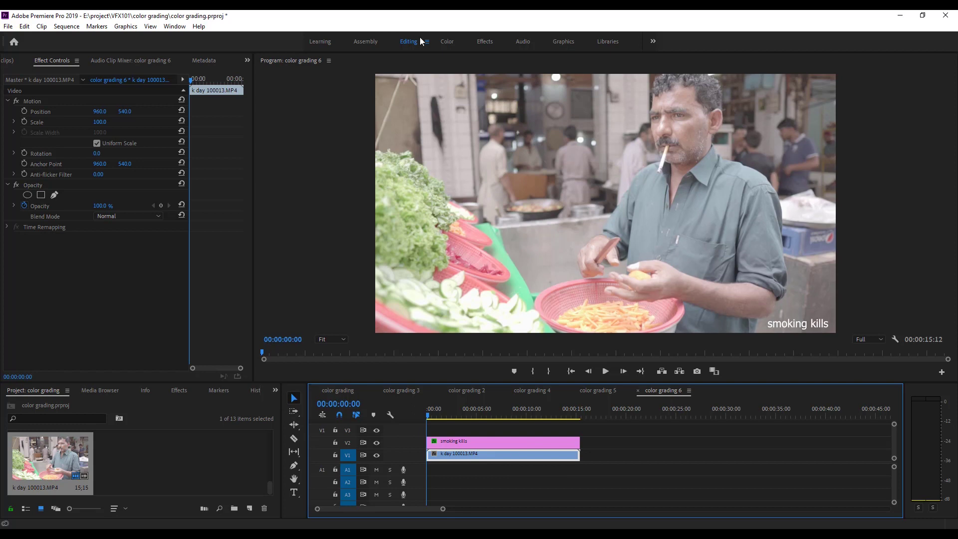
click(447, 41)
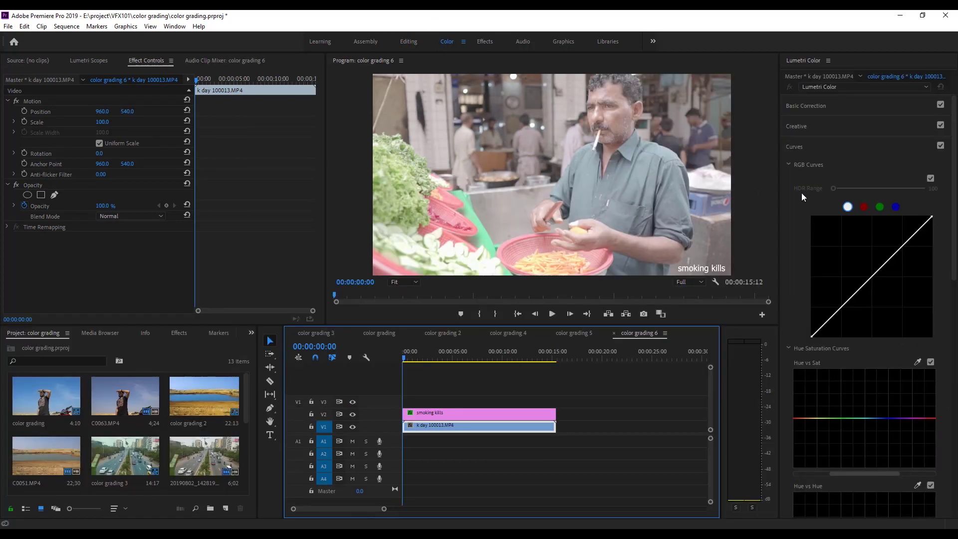
click(806, 147)
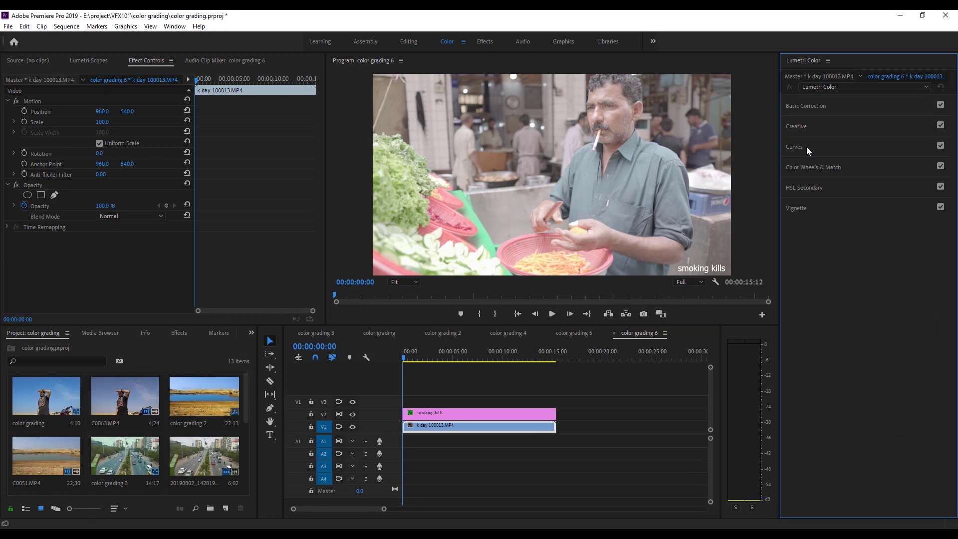
Step: Key the man's face with the HSL Secondary eyedropper, refine the luminance range, and tint the skin slightly
click(819, 187)
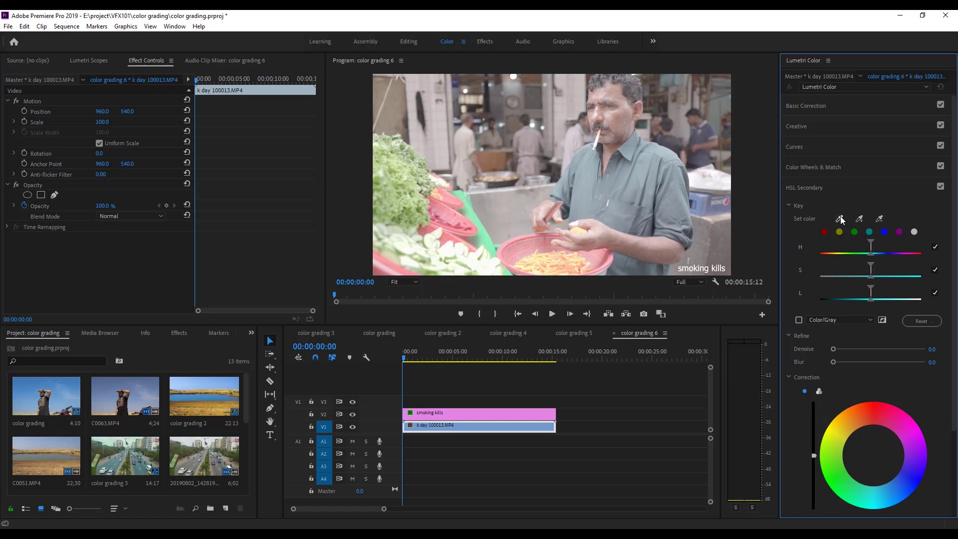
click(614, 114)
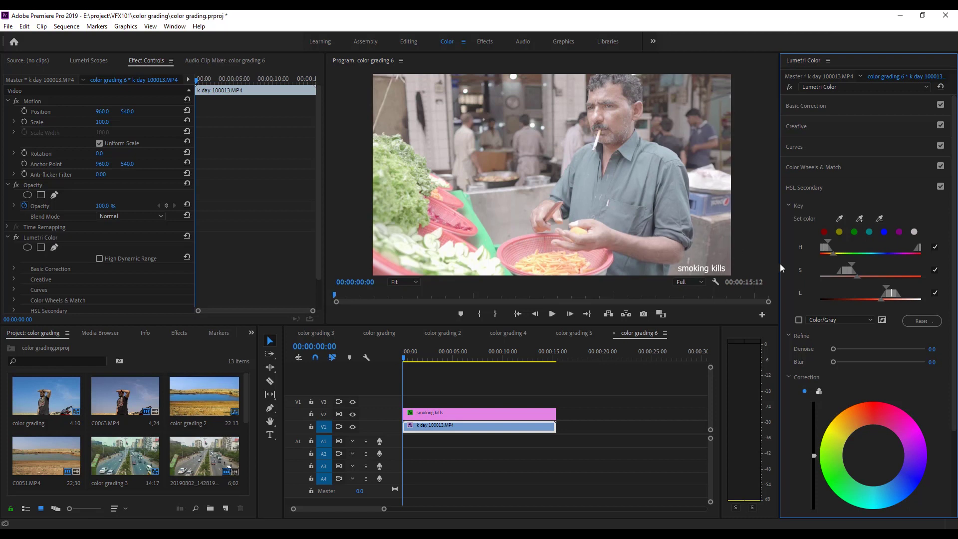
click(799, 321)
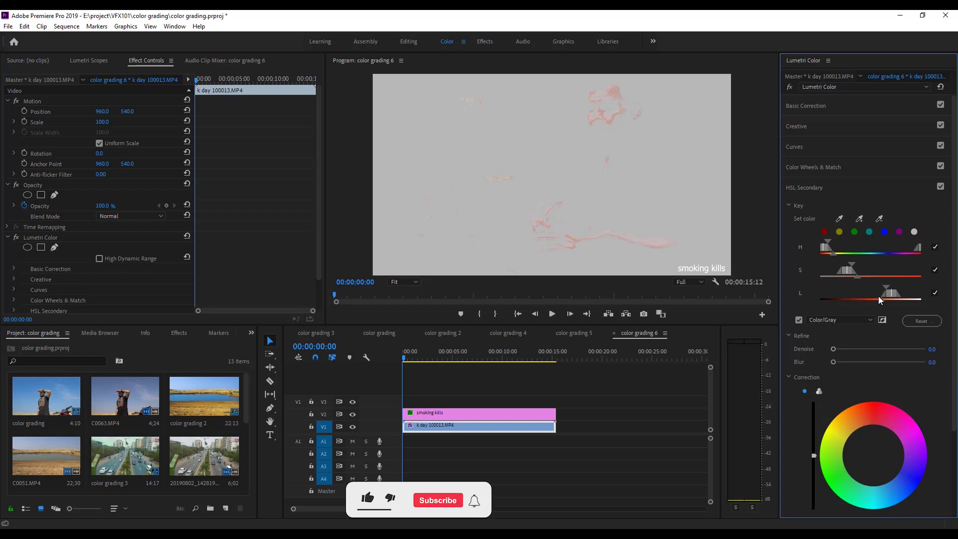
drag(892, 296, 849, 275)
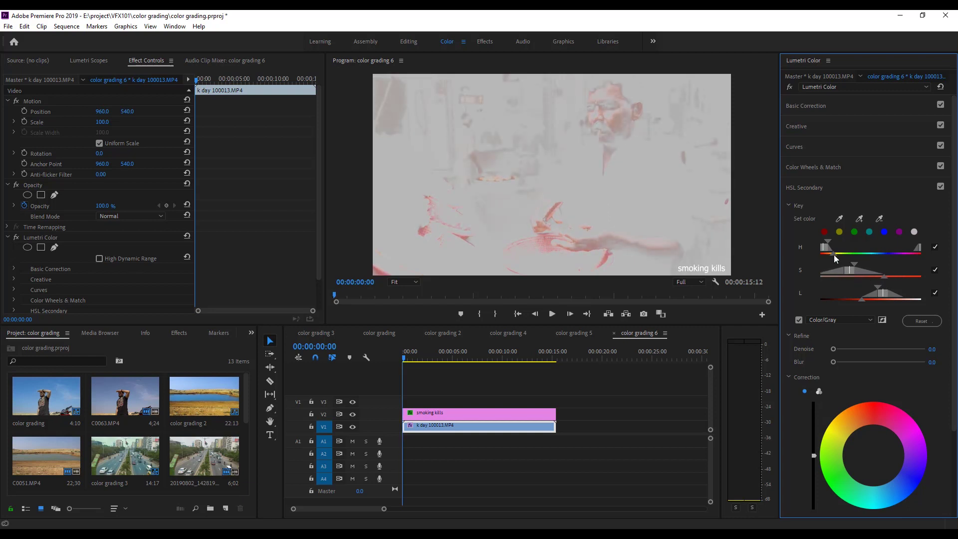
drag(882, 299, 884, 300)
click(885, 322)
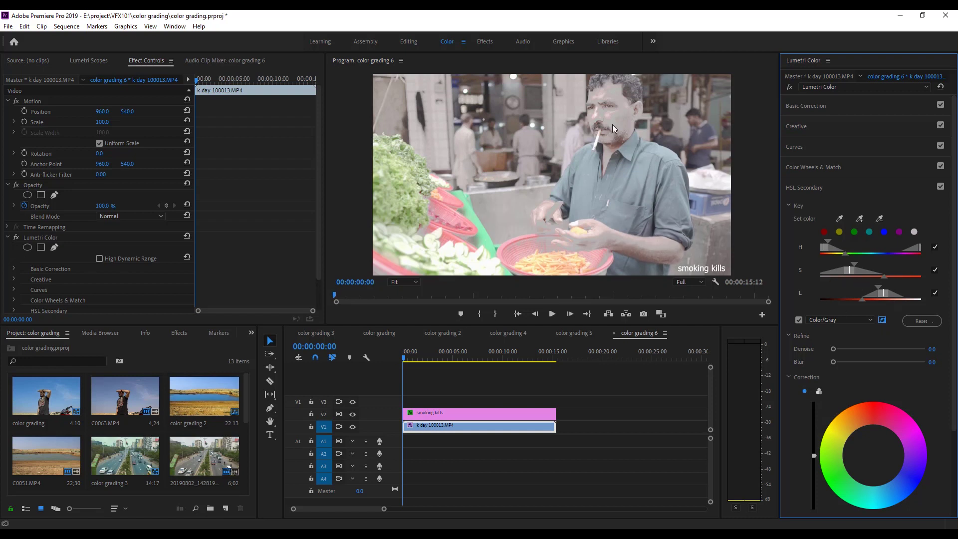
drag(885, 295, 845, 273)
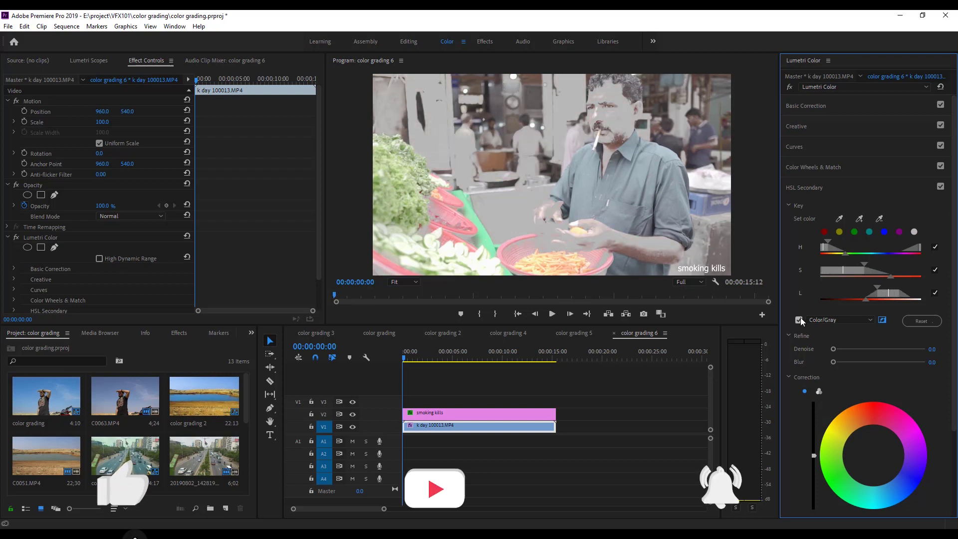
click(800, 319)
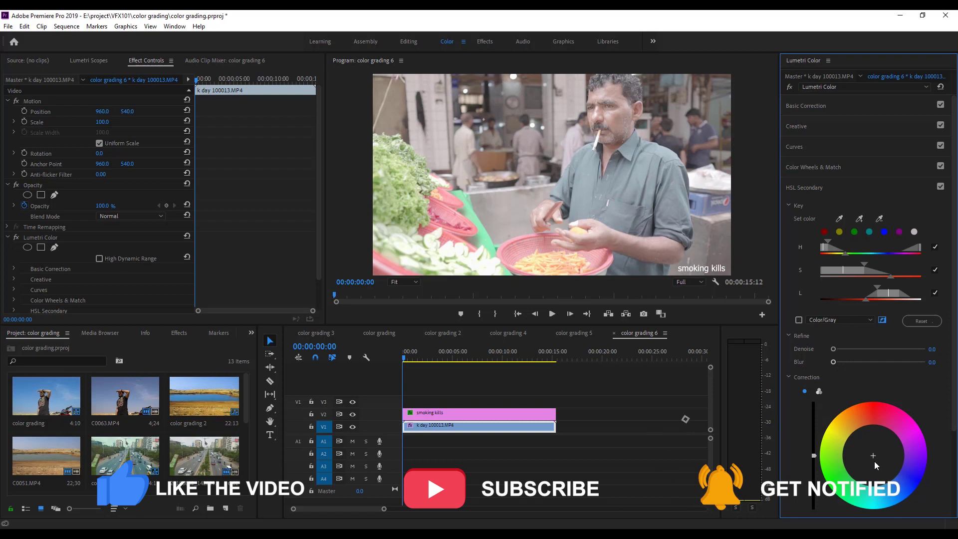
drag(872, 456, 886, 478)
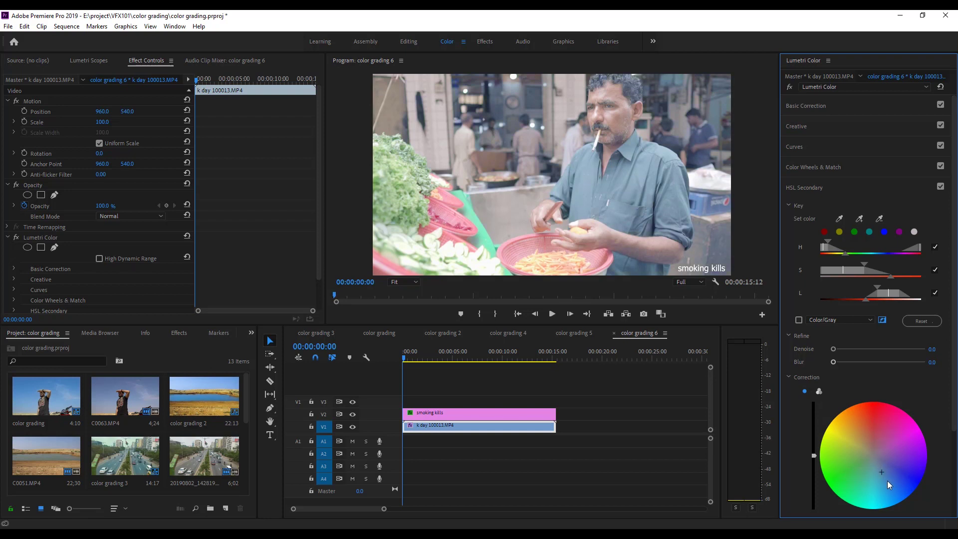
Step: Cool the Temperature, pull down Highlights, raise Whites to 1.6 and lower Tint in Basic Correction
click(817, 107)
drag(877, 178, 874, 178)
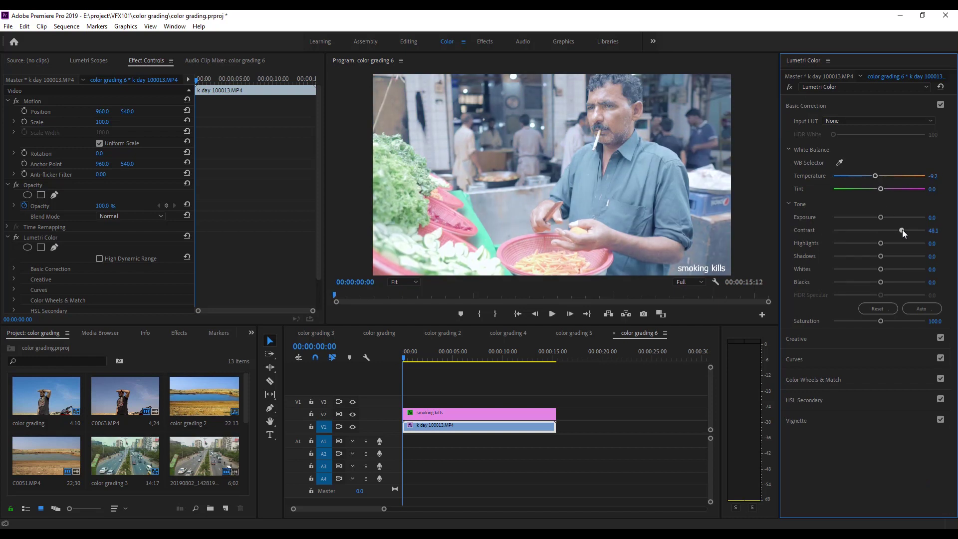
drag(881, 243, 896, 256)
mouse_move(881, 266)
mouse_down()
mouse_move(891, 270)
mouse_move(879, 269)
mouse_up()
drag(876, 176, 873, 176)
drag(883, 189, 880, 189)
click(814, 105)
Step: Add a point on the master RGB curve and shape the red curve with two control points
click(815, 148)
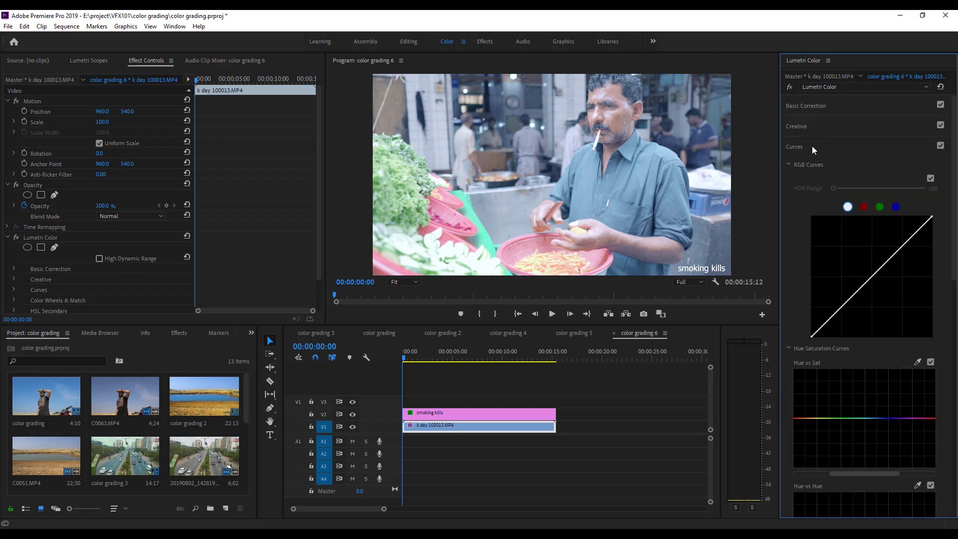
click(916, 233)
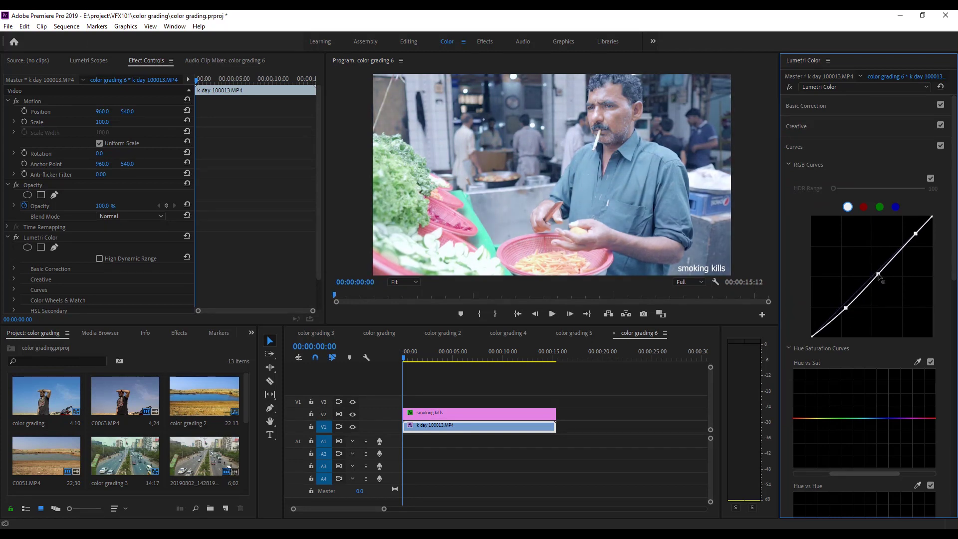
click(864, 206)
click(916, 234)
click(884, 268)
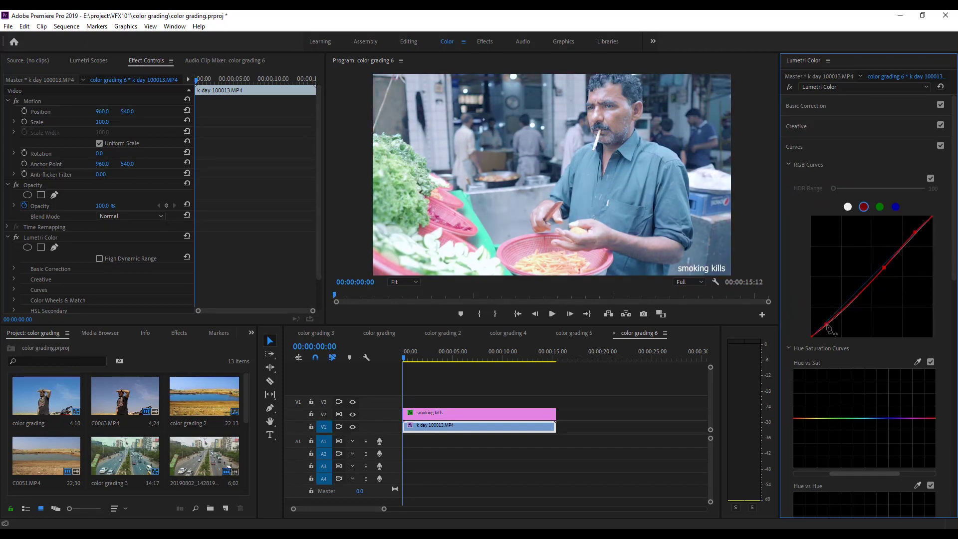
mouse_move(832, 319)
mouse_down()
mouse_move(829, 328)
mouse_move(825, 321)
mouse_up()
drag(916, 233, 922, 237)
Step: Add and shape control points on the green and blue channel curves
click(880, 207)
click(917, 235)
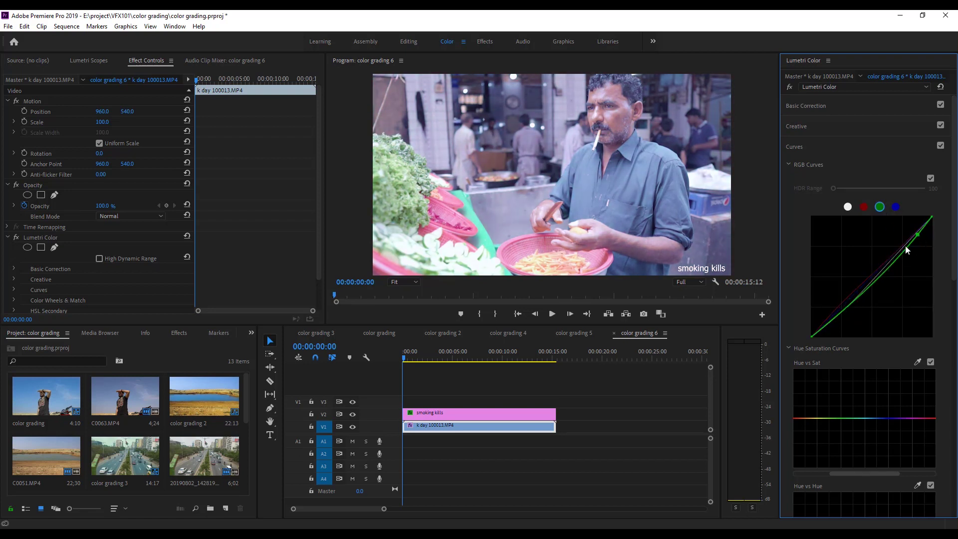
click(875, 274)
drag(840, 319, 836, 314)
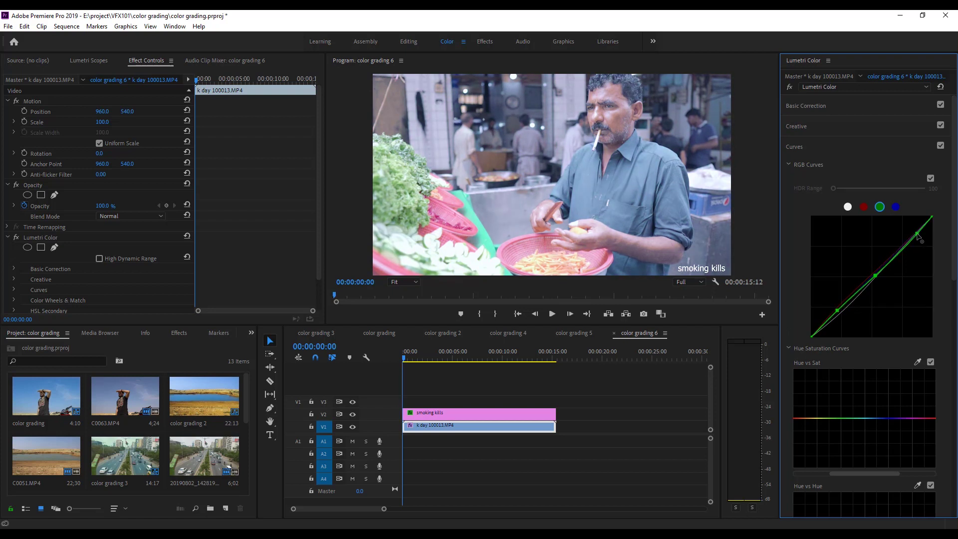
click(896, 206)
click(916, 236)
click(876, 276)
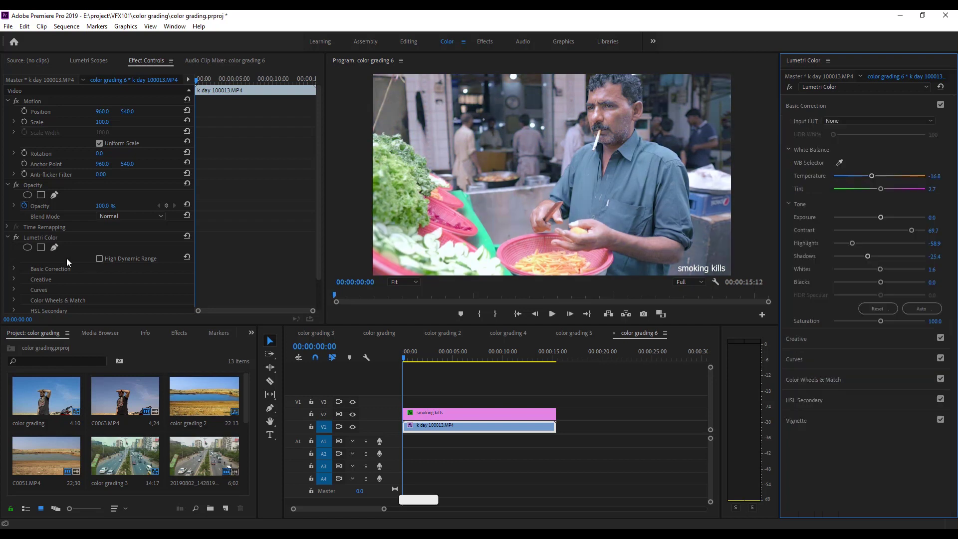
Step: Bypass the Lumetri Color effect and play the sequence to compare
click(17, 239)
key(space)
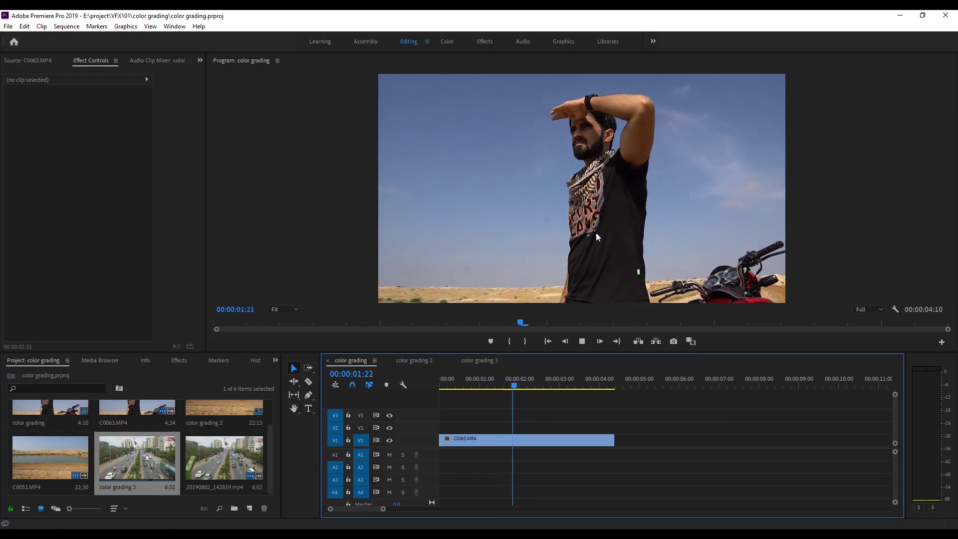
Step: Stop playback, park the playhead at 00:00:01:21, select C0063.MP4 and enlarge the lower panels
key(space)
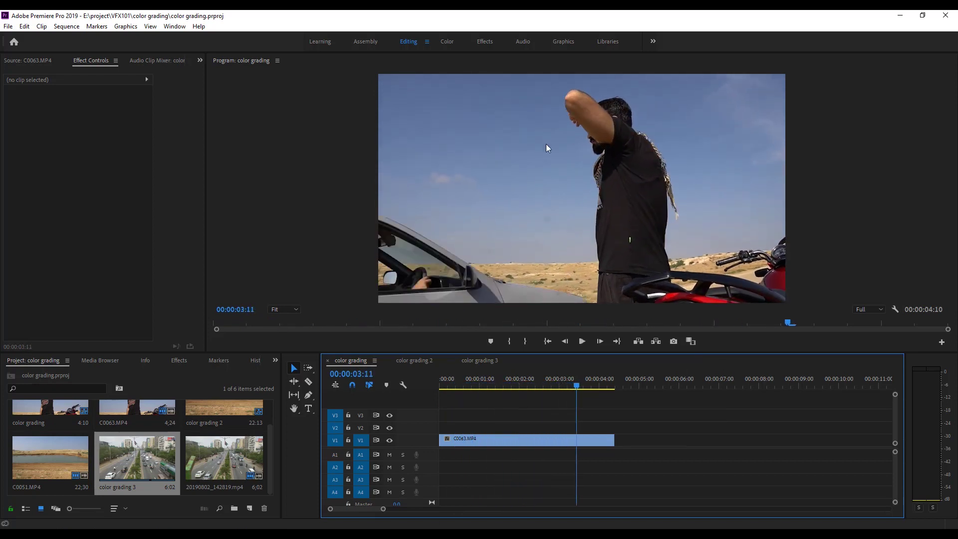
click(512, 381)
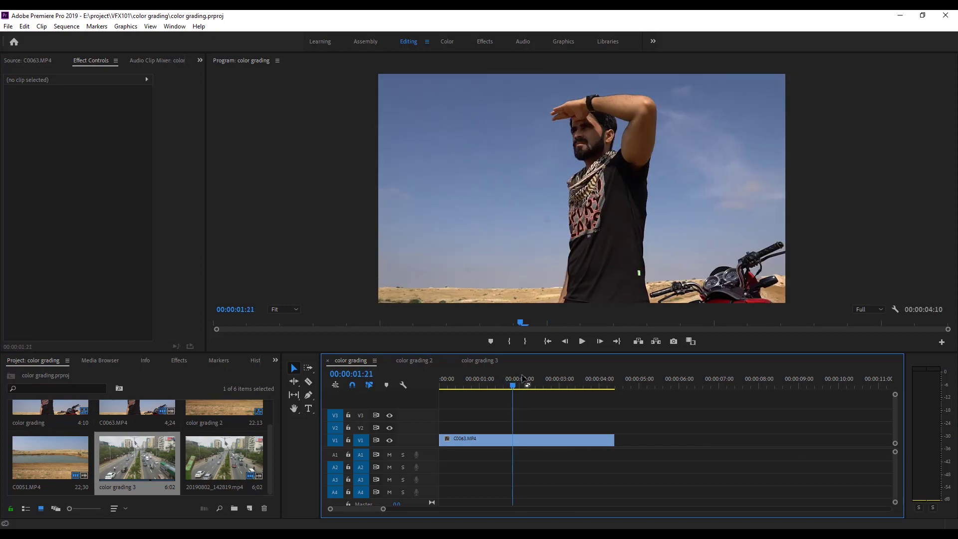
click(516, 438)
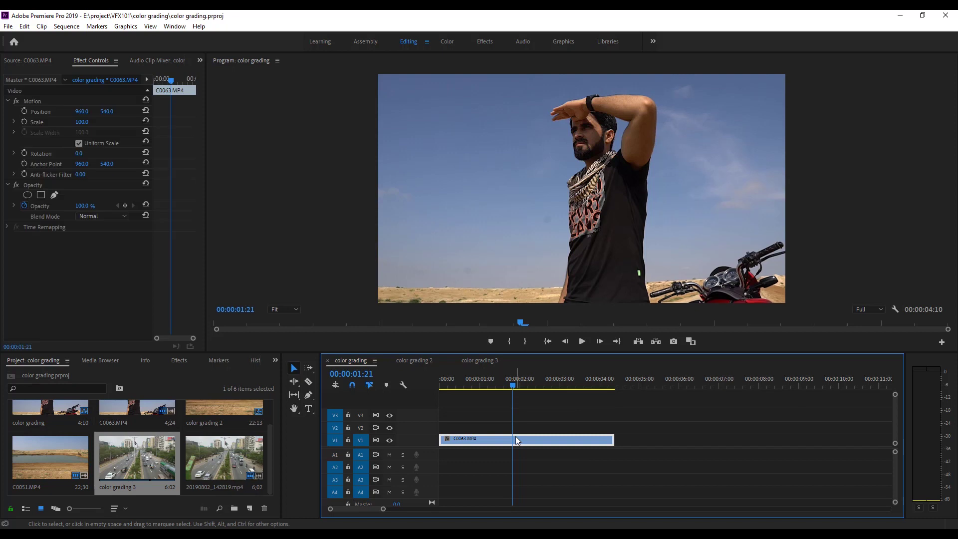
click(268, 469)
drag(322, 353, 322, 307)
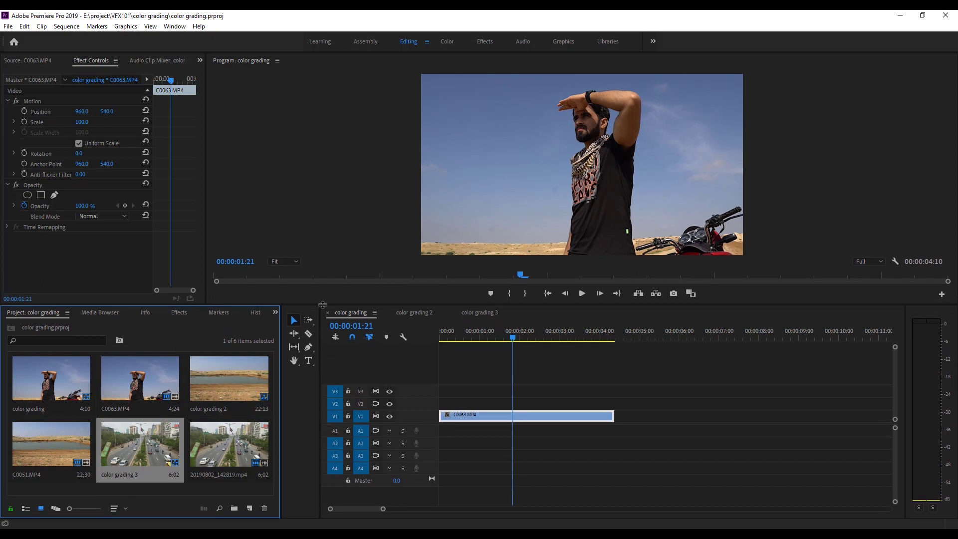
Step: Create a new adjustment layer, place it on V2 above C0063.MP4 and trim it to end at 4:10
right_click(245, 490)
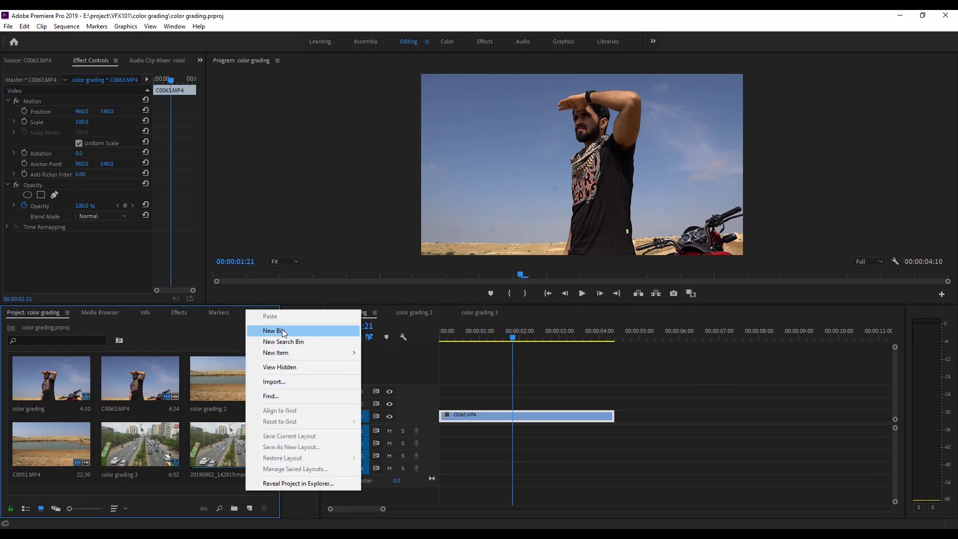
mouse_move(292, 355)
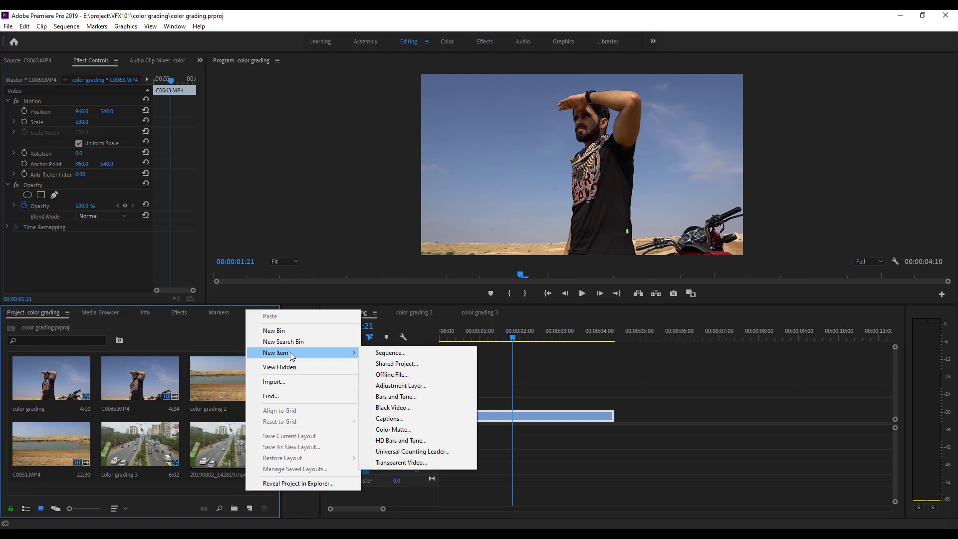
click(435, 387)
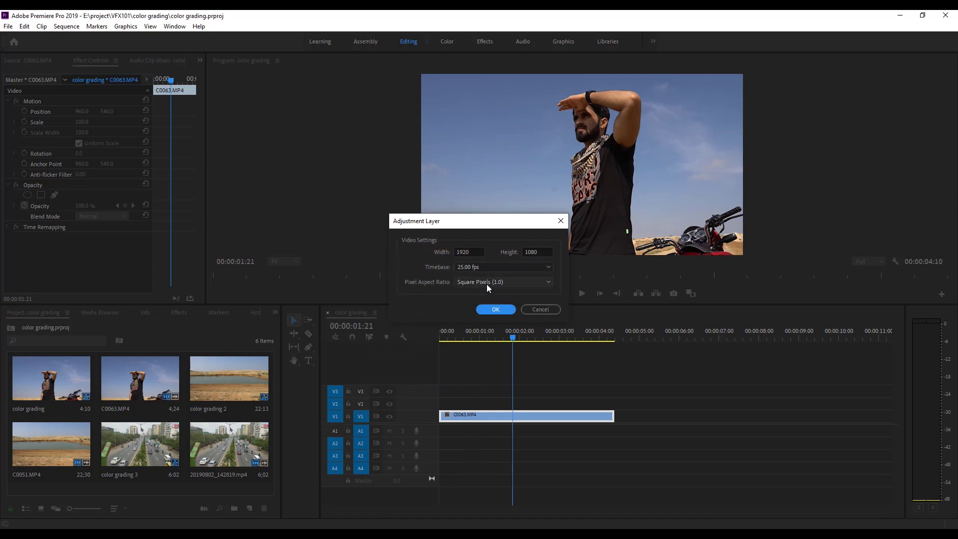
click(493, 310)
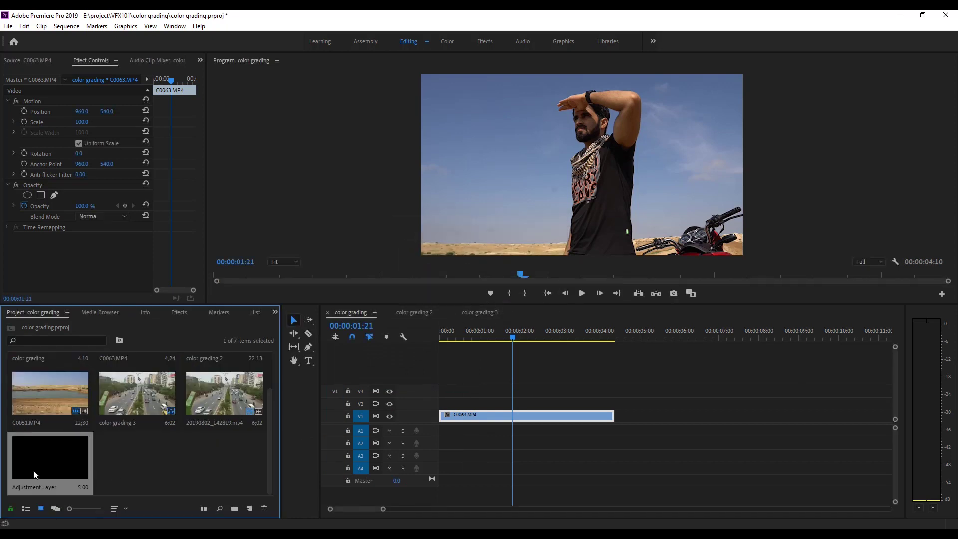
drag(264, 428, 447, 403)
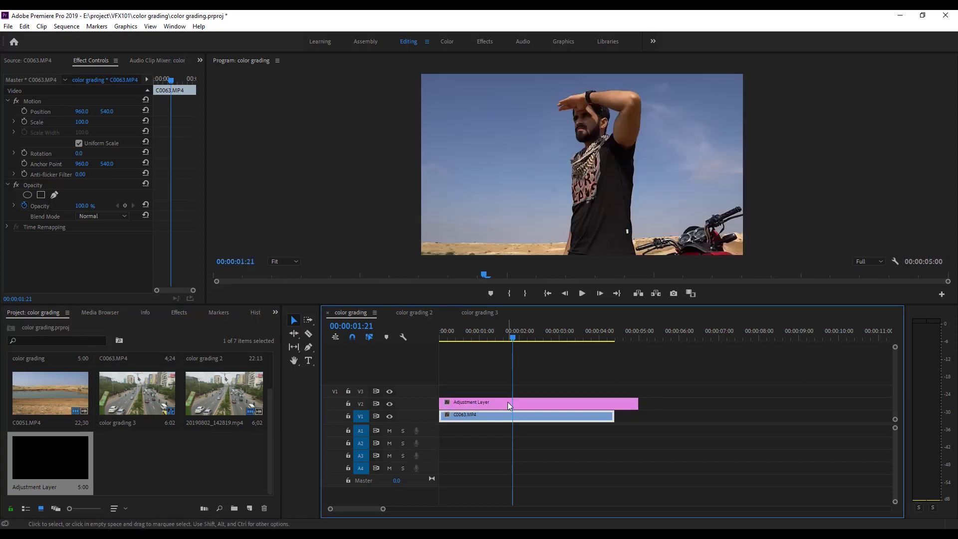
drag(628, 407, 614, 405)
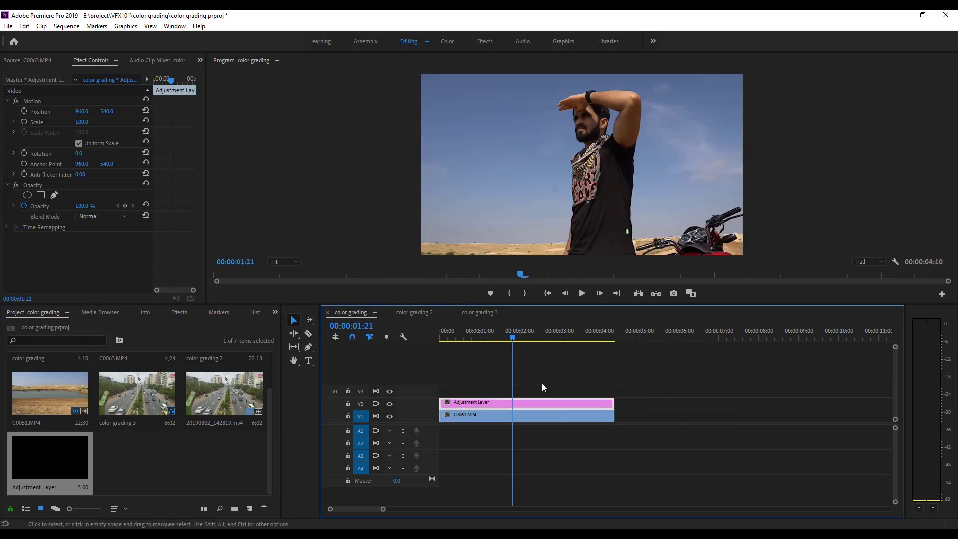
Step: In the Color workspace, sample the sky colour with the HSL Secondary eyedropper
click(450, 41)
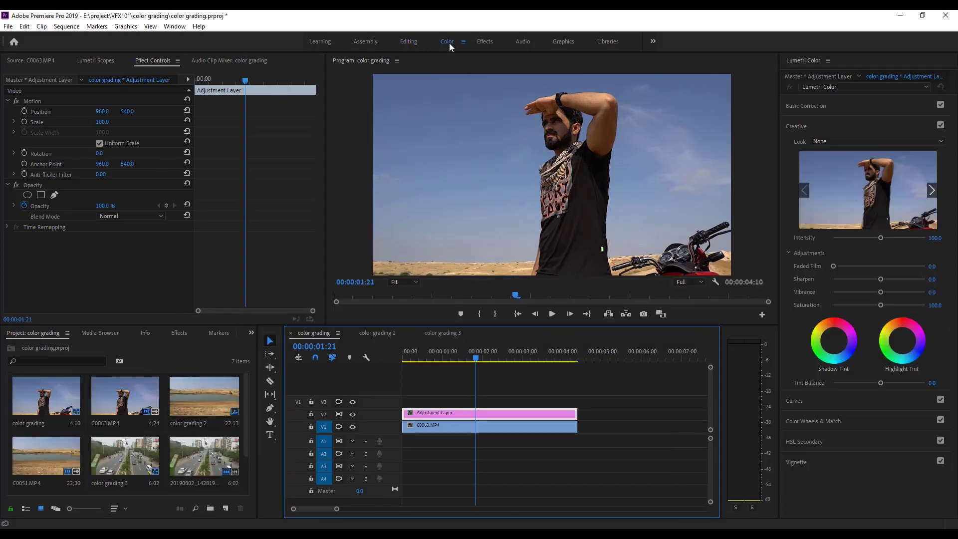
click(808, 126)
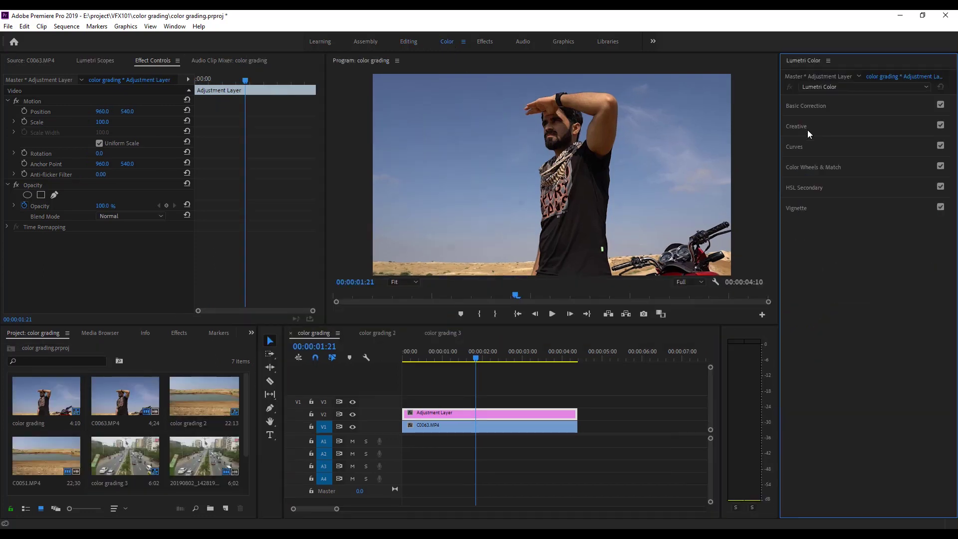
click(805, 193)
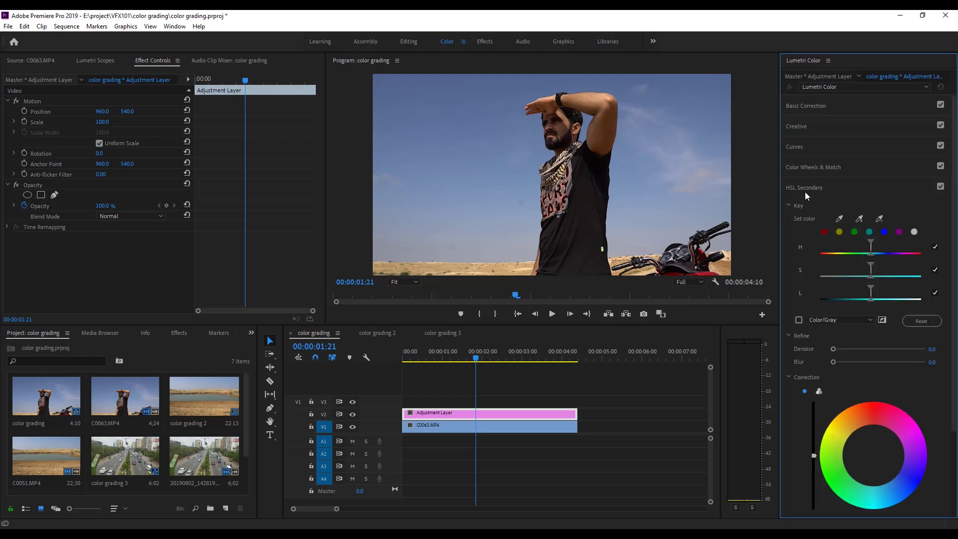
click(840, 220)
click(502, 111)
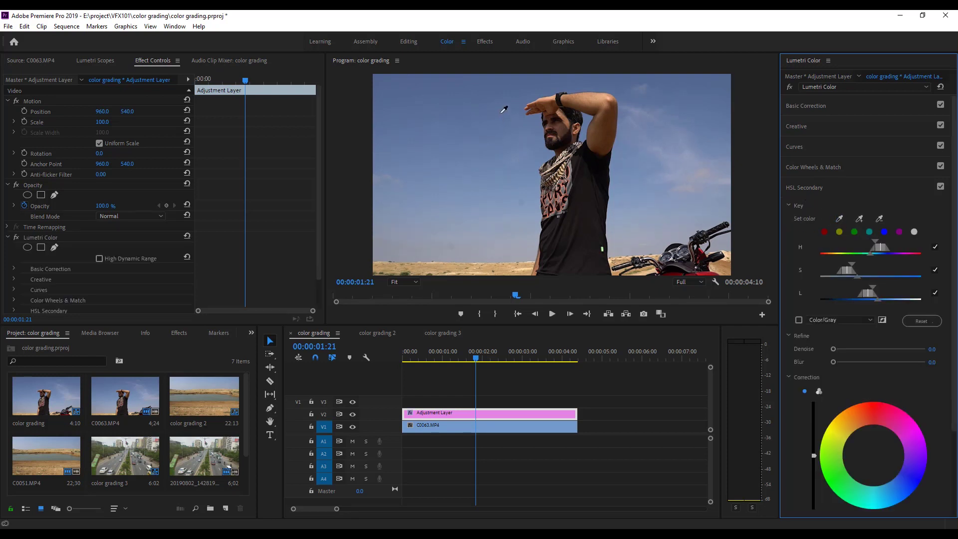
Step: Preview the sky key as a grey matte, widen its hue, saturation and lightness ranges, and raise Blur to 7.8
click(799, 321)
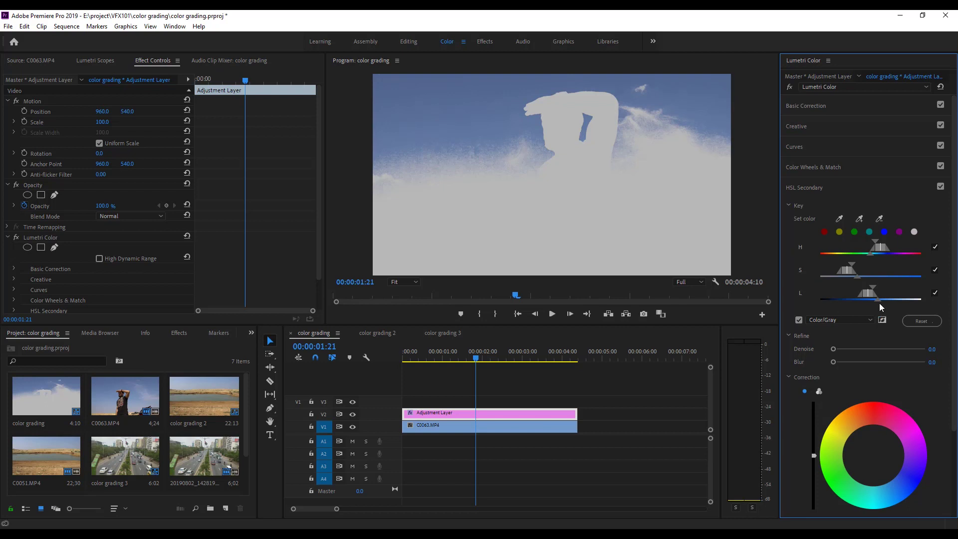
drag(880, 302, 903, 299)
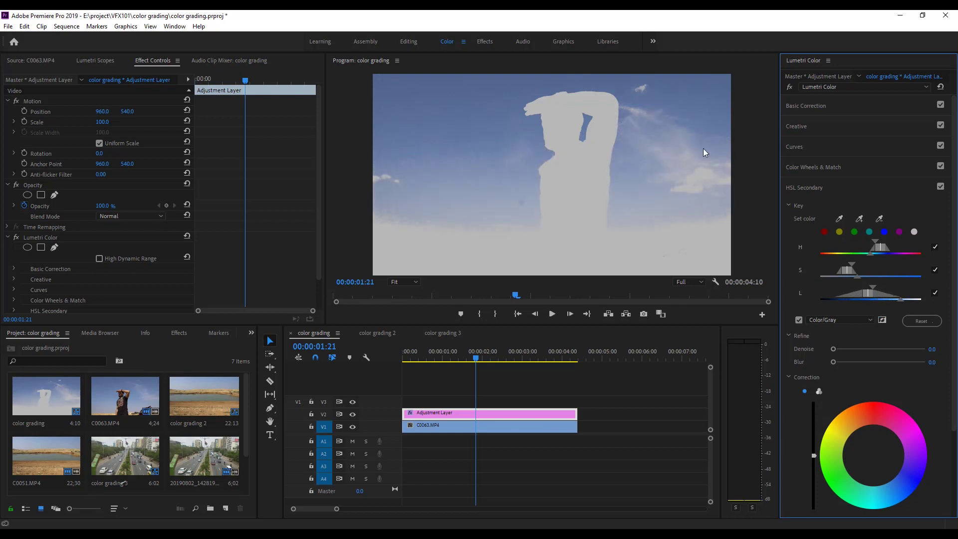
click(871, 276)
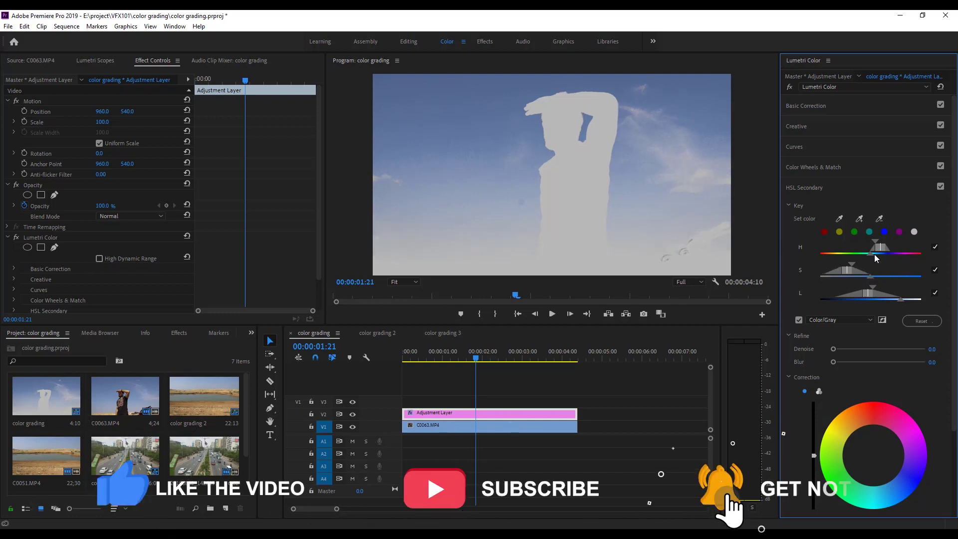
drag(875, 253, 864, 253)
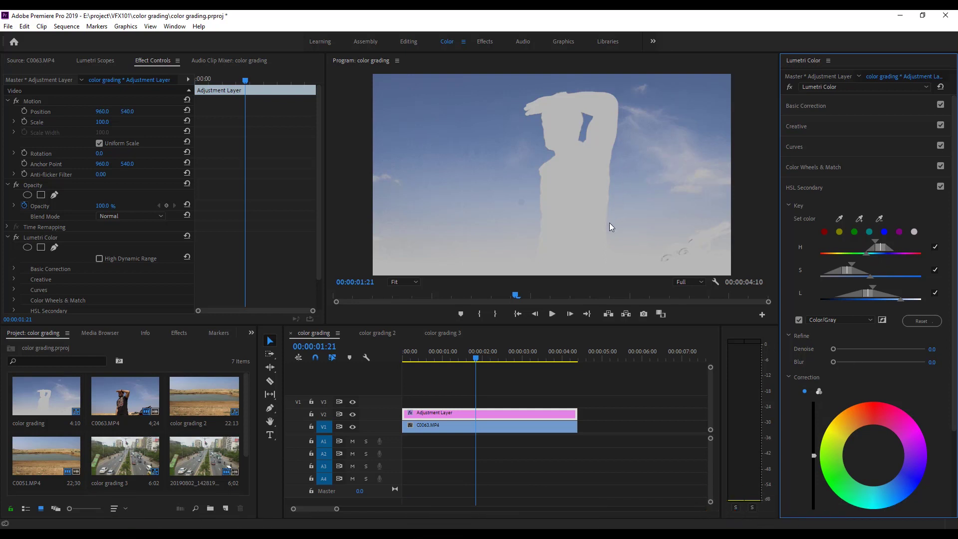
drag(833, 362, 861, 362)
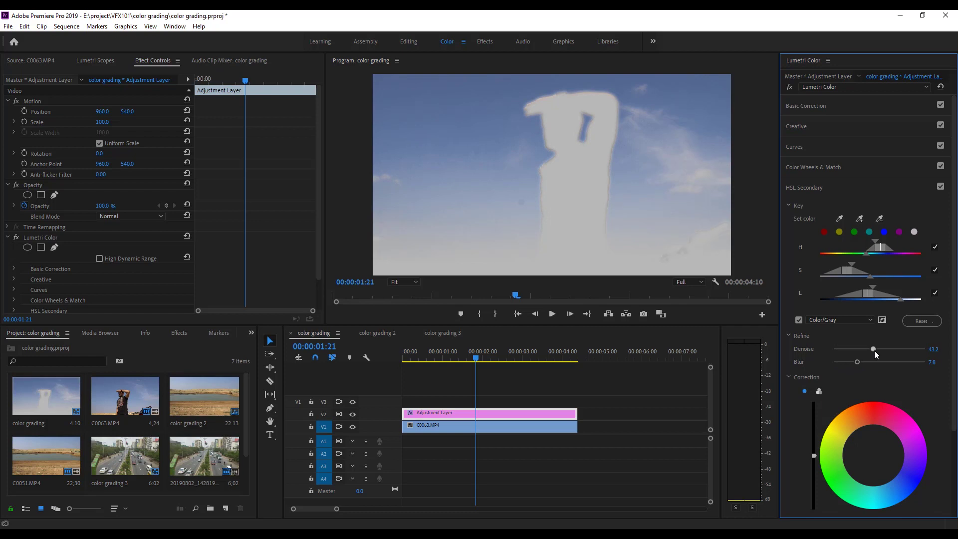
Step: Set Denoise to 33.0, tint the keyed sky a deeper cyan-blue, and toggle V2 to compare
click(864, 353)
click(801, 321)
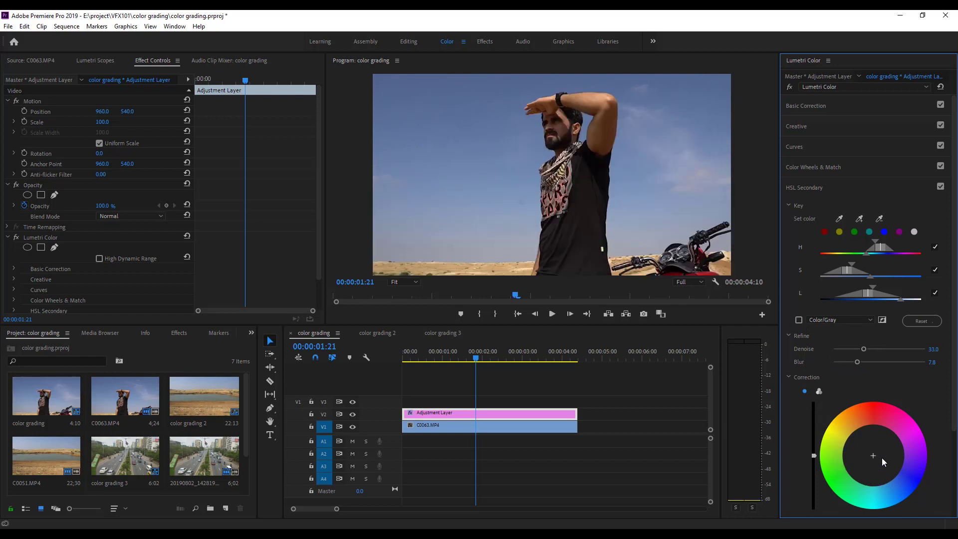
drag(886, 477, 896, 493)
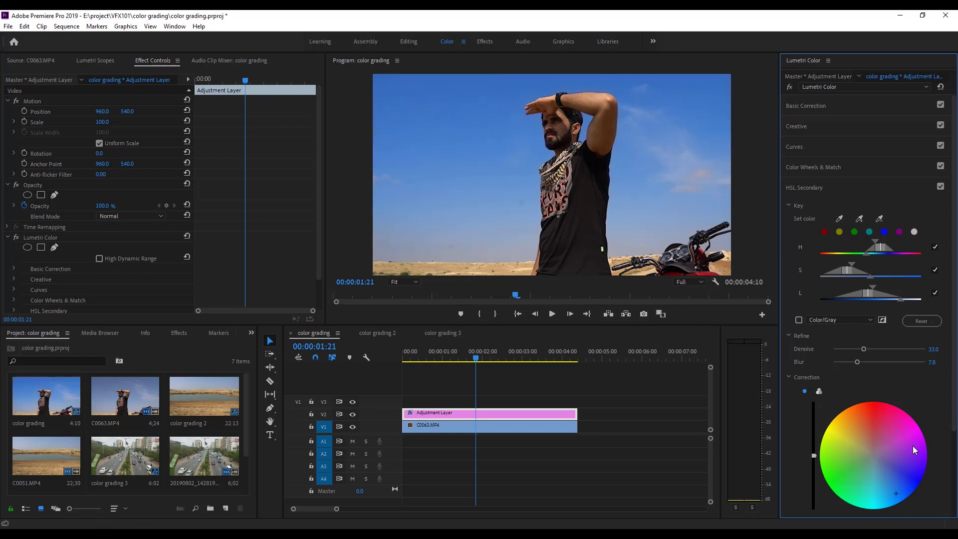
click(906, 429)
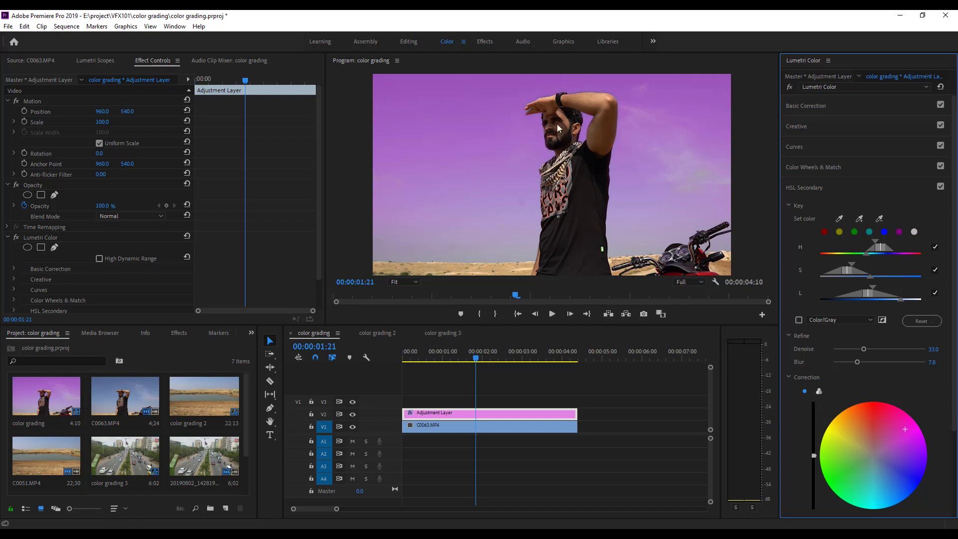
click(850, 418)
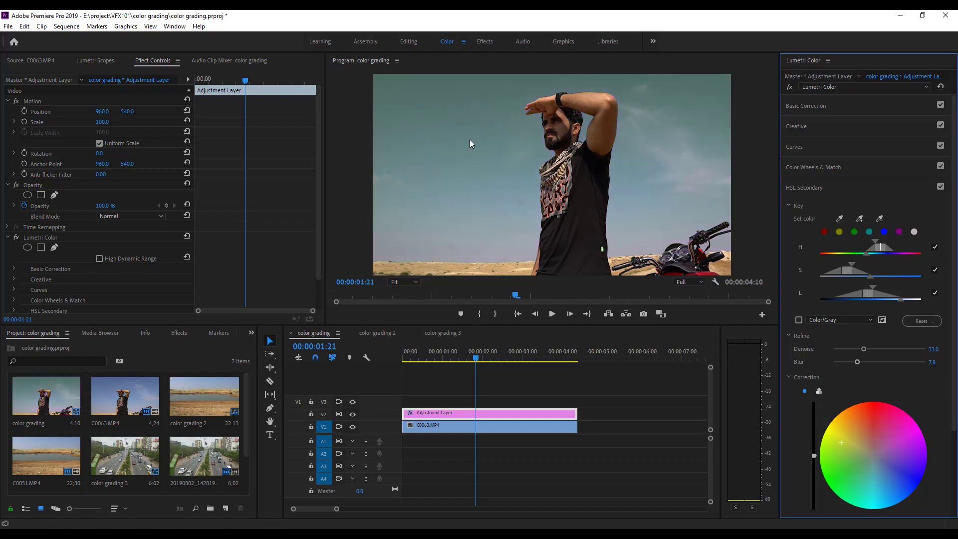
click(882, 497)
click(353, 416)
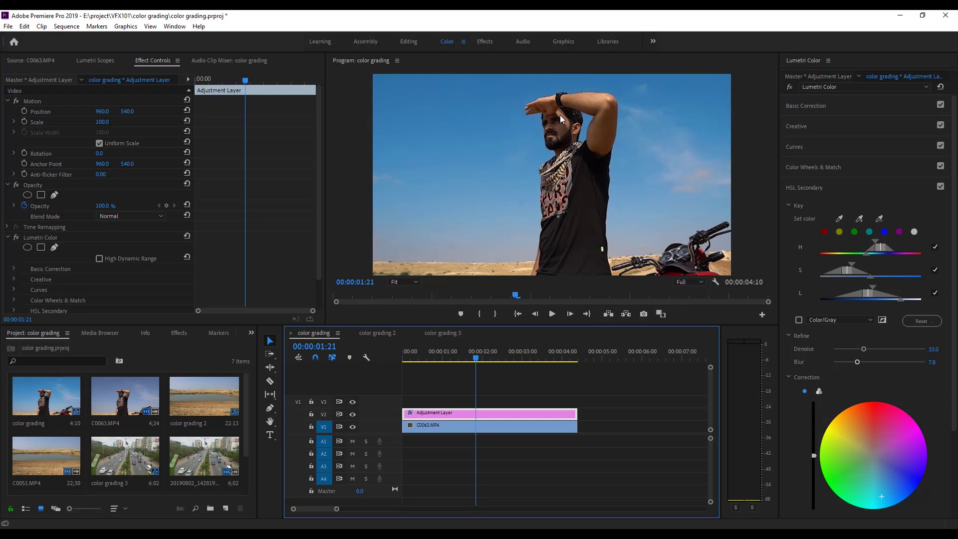
Step: Add a second adjustment layer on V3, trimmed to end at 4:10
drag(246, 390, 252, 436)
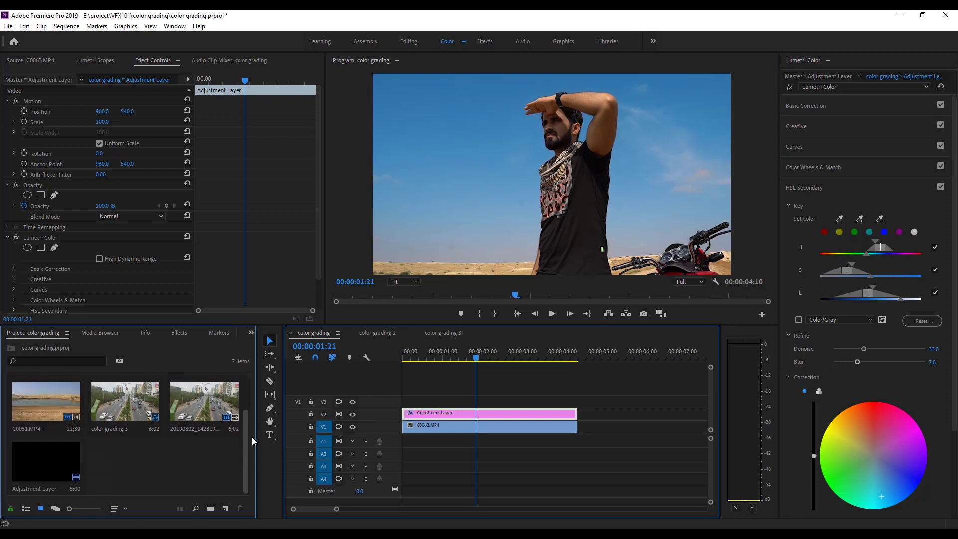
drag(43, 454, 414, 400)
drag(604, 399, 578, 400)
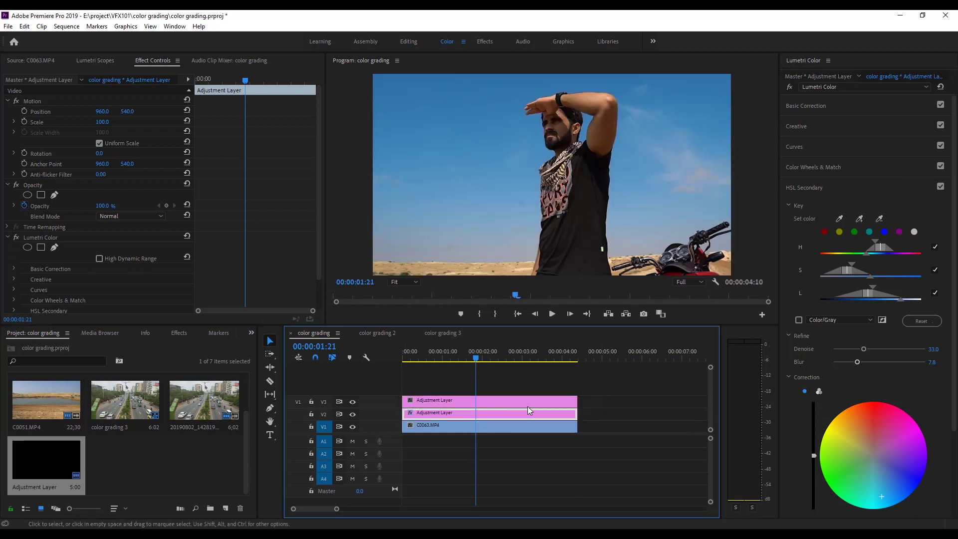
click(504, 404)
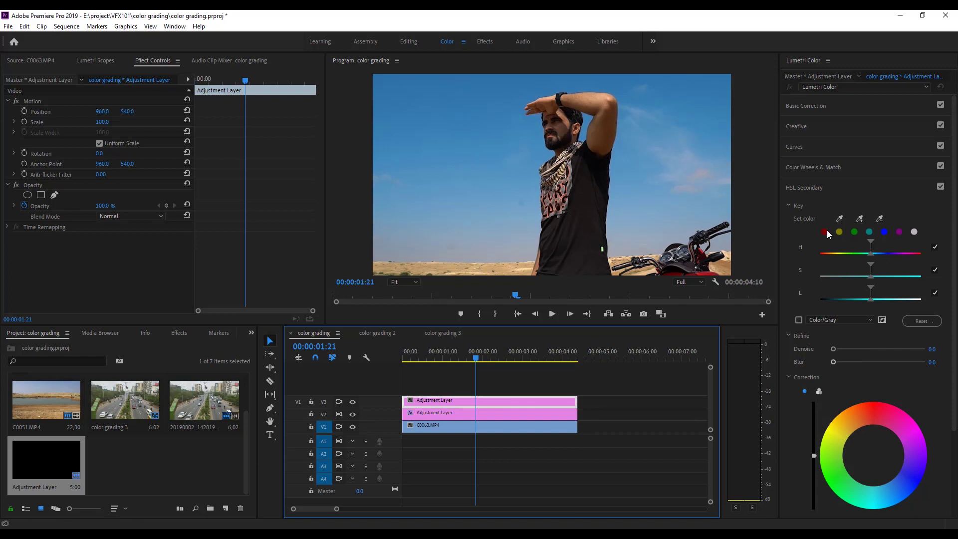
Step: Eyedrop the skin tone, view the grey matte, and widen the H/S ranges to Denoise 79.5, Blur 14.4
click(840, 219)
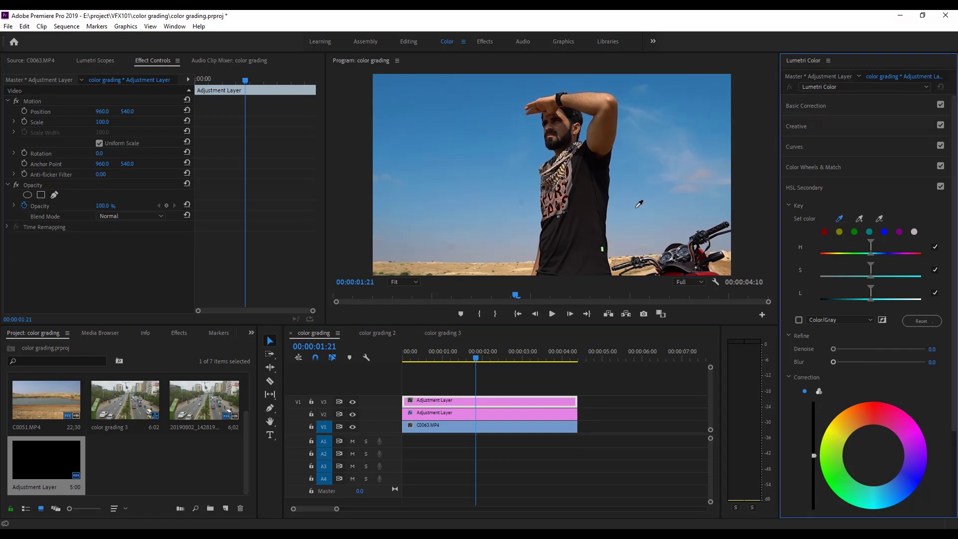
click(568, 122)
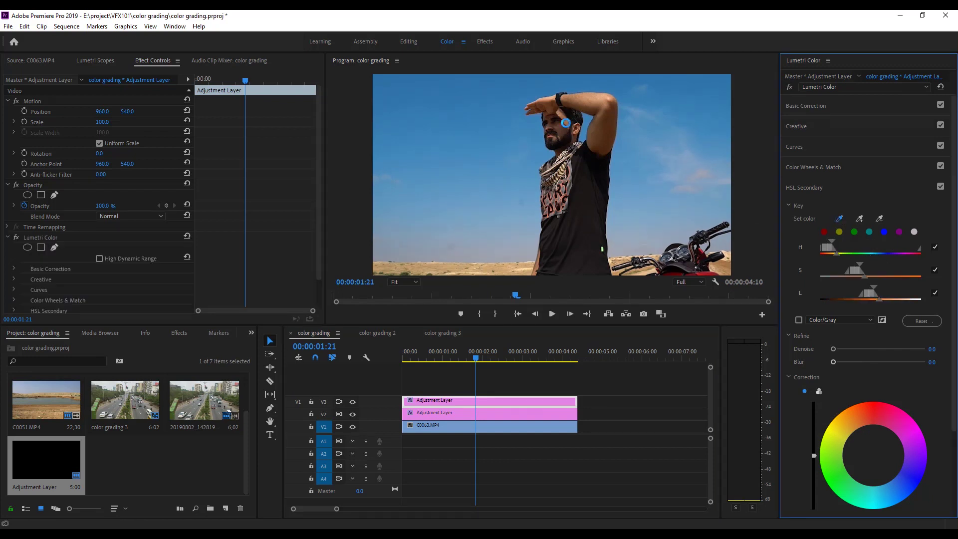
click(799, 320)
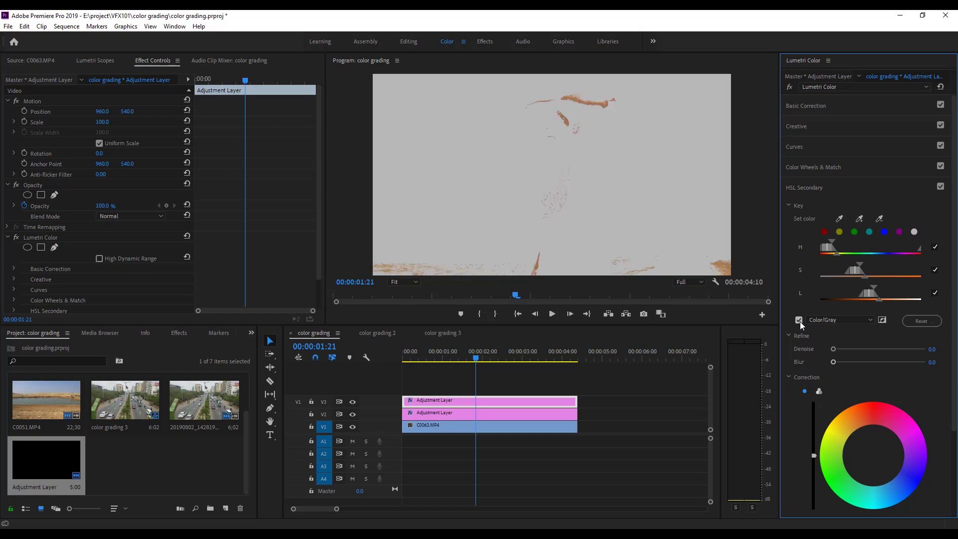
drag(866, 276, 907, 283)
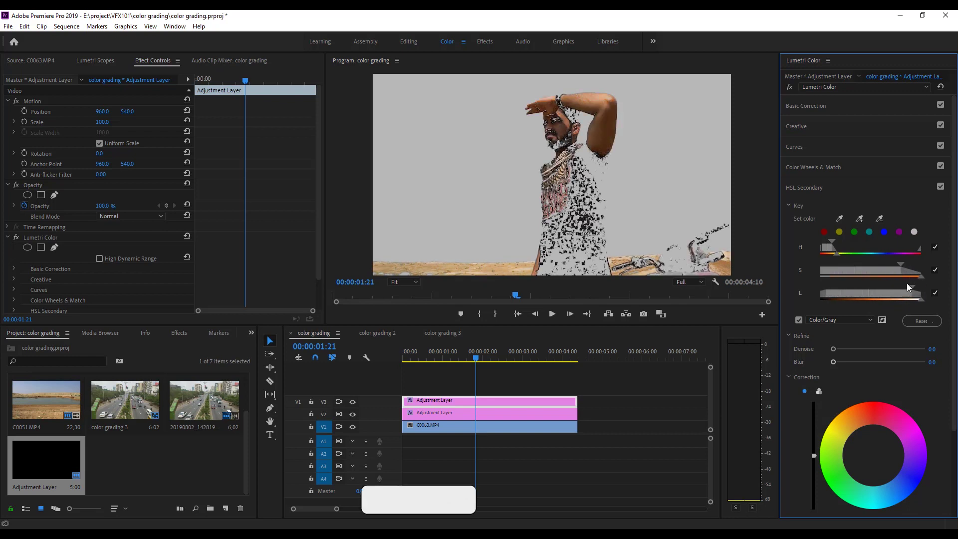
mouse_move(846, 256)
mouse_down()
mouse_move(864, 259)
mouse_move(823, 241)
mouse_move(840, 243)
mouse_up()
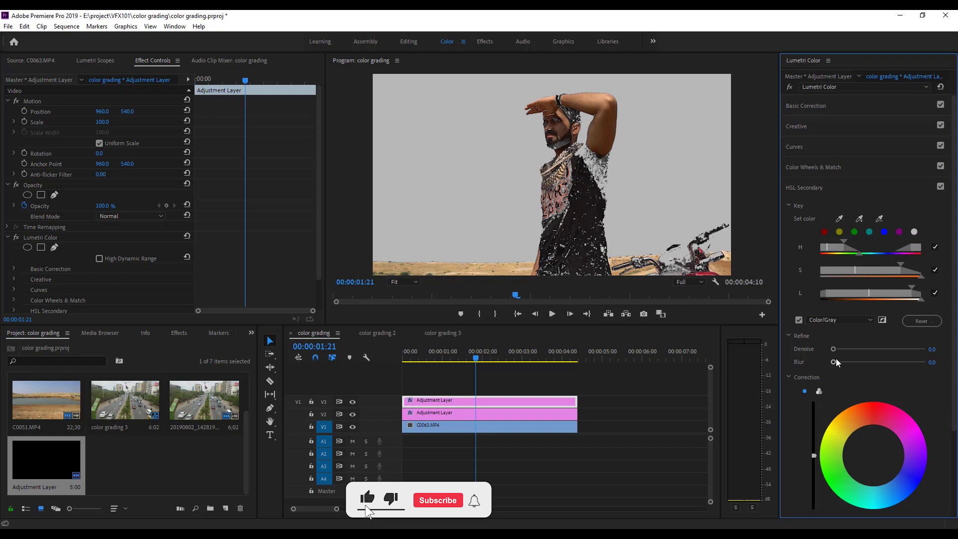
drag(836, 361, 907, 349)
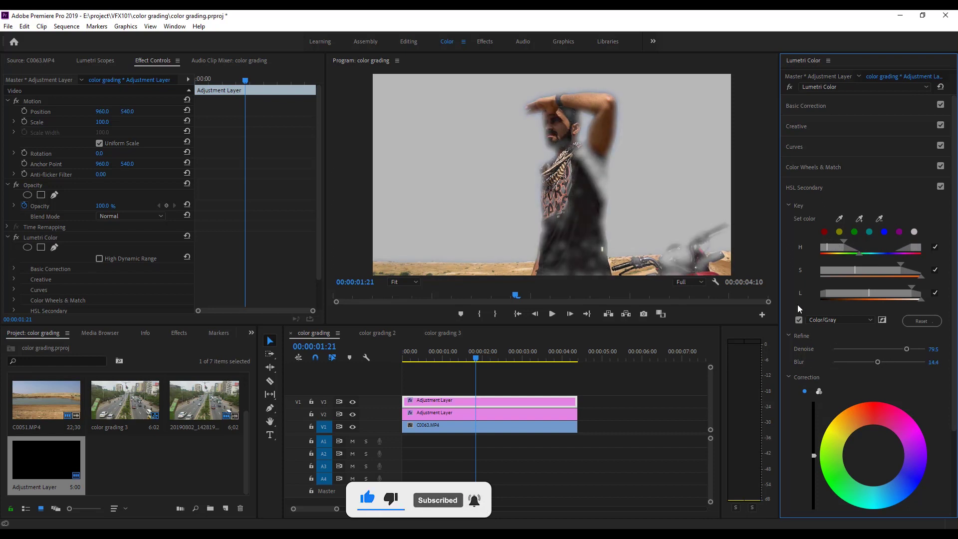
Step: Tint the keyed skin and set Shadows 42.7, Temperature -8.1, Contrast -37.3, and adjust Whites
click(799, 321)
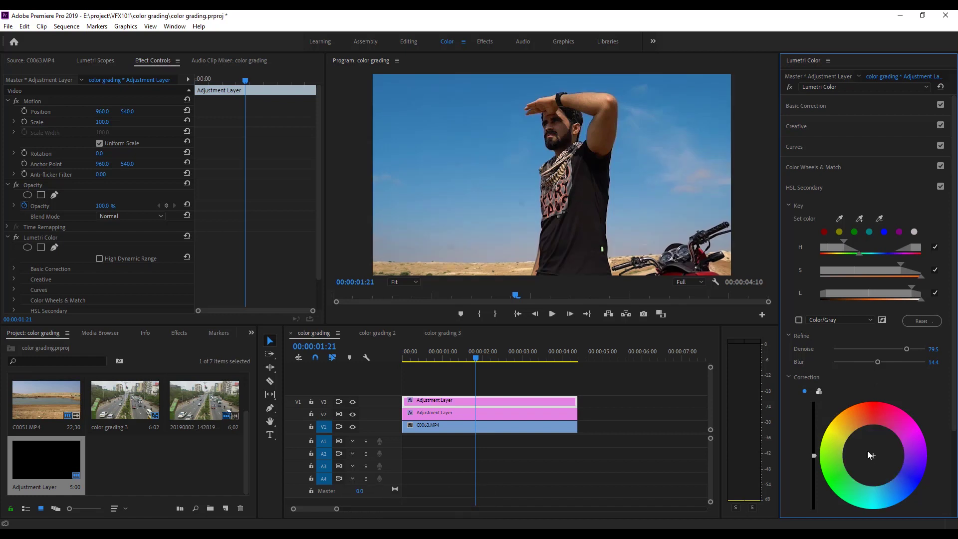
click(857, 440)
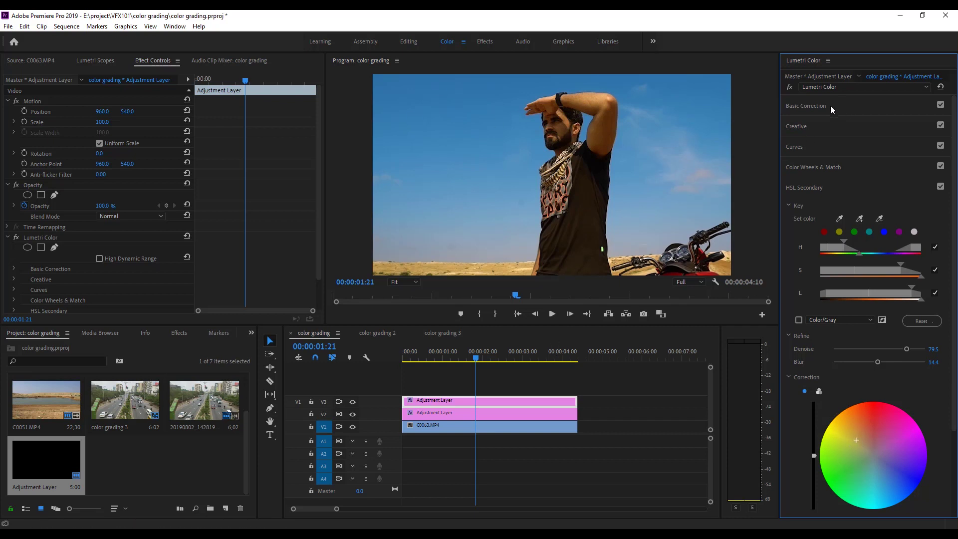
click(816, 106)
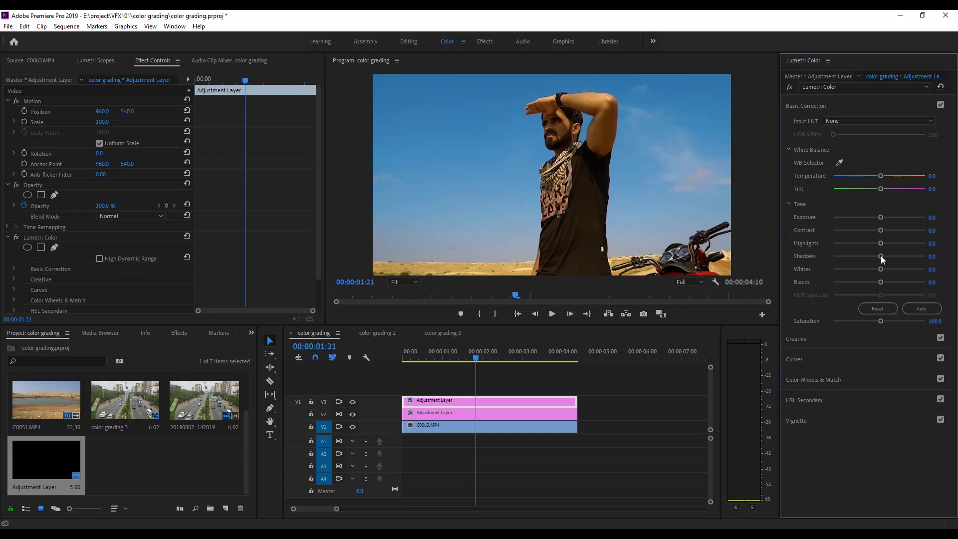
drag(882, 255, 899, 254)
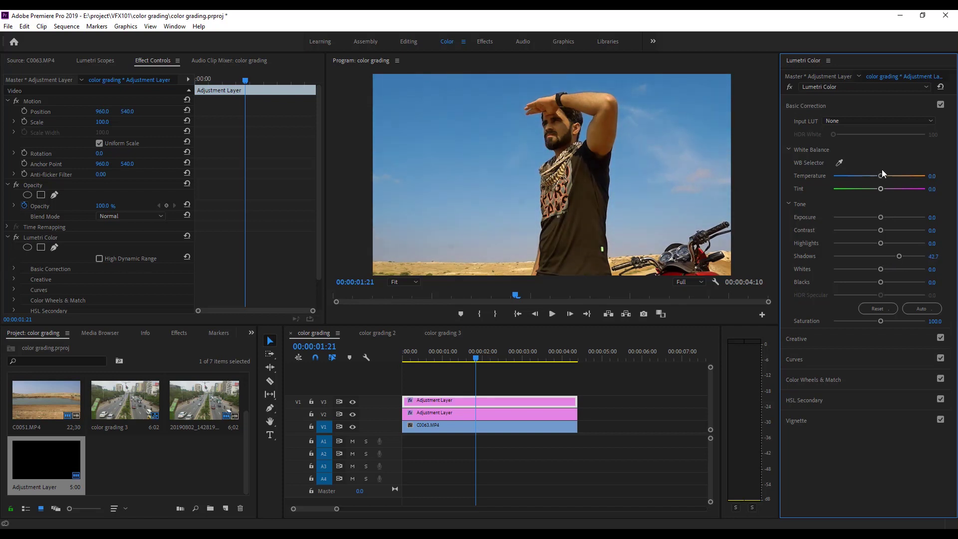
drag(882, 174, 871, 176)
drag(881, 230, 861, 230)
mouse_move(882, 266)
mouse_down()
mouse_move(904, 267)
mouse_move(886, 268)
mouse_up()
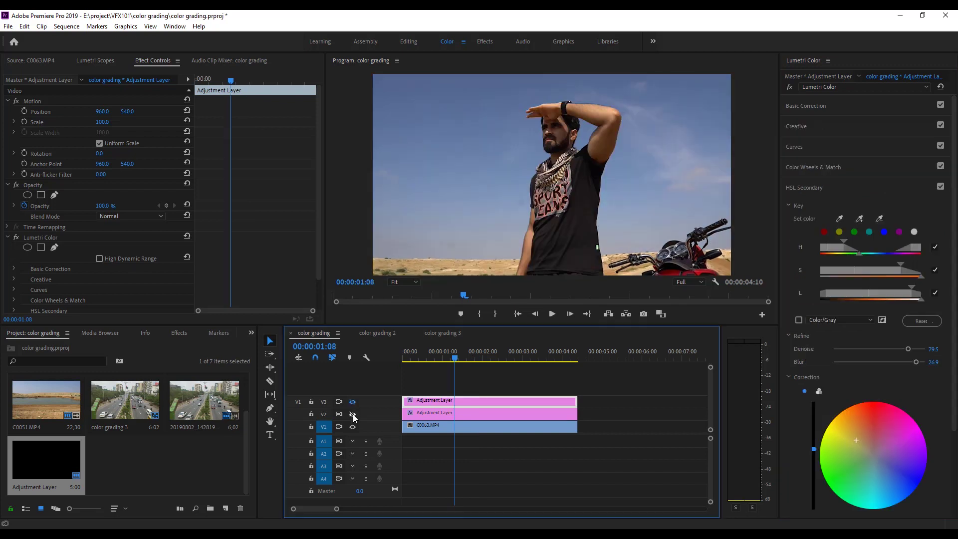
Step: Compare the grade by playing with V2 hidden, then with V3 and V2 shown again
click(352, 414)
key(space)
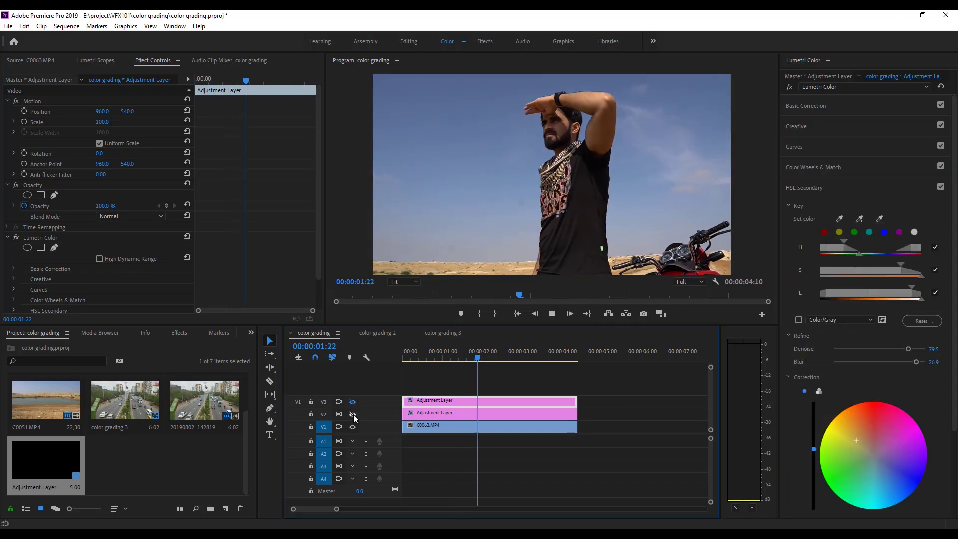
drag(444, 356, 396, 355)
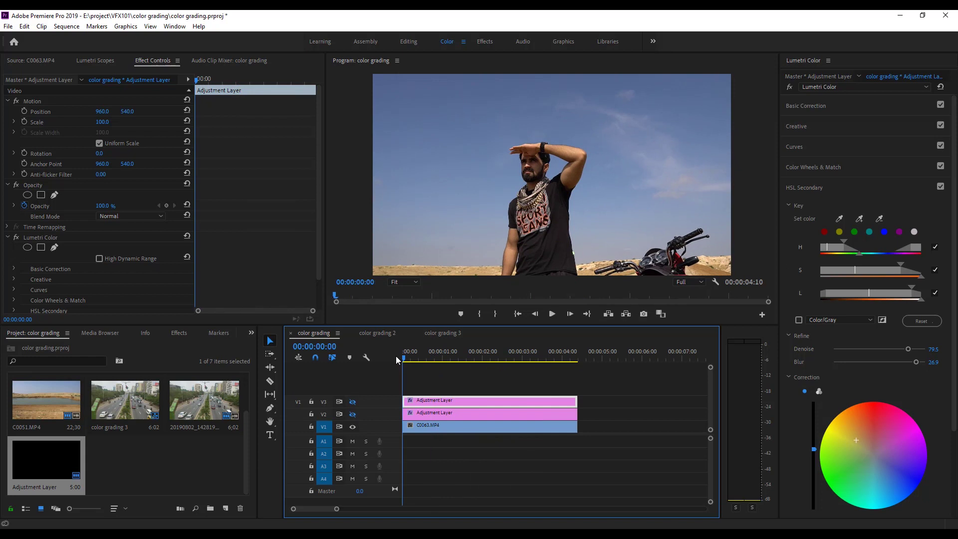
click(352, 402)
click(353, 414)
key(space)
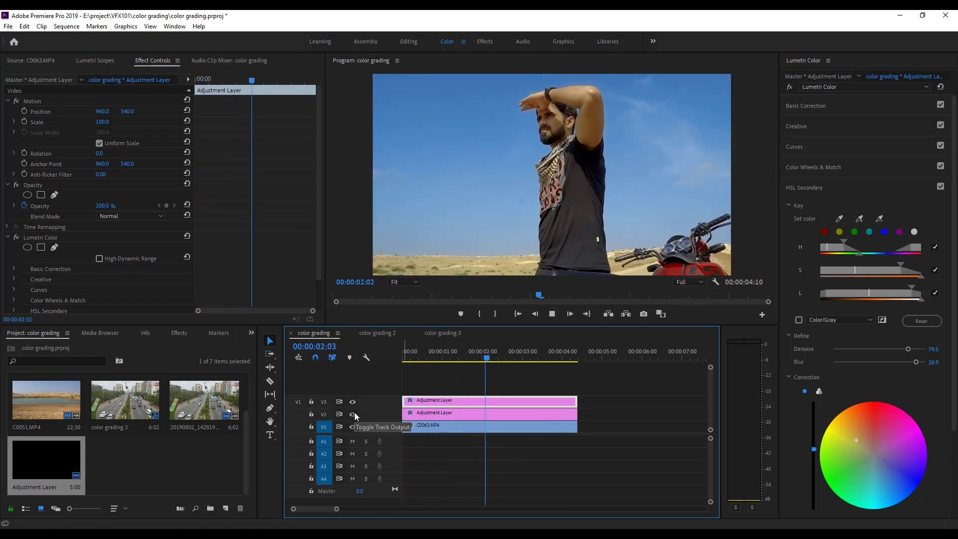
key(space)
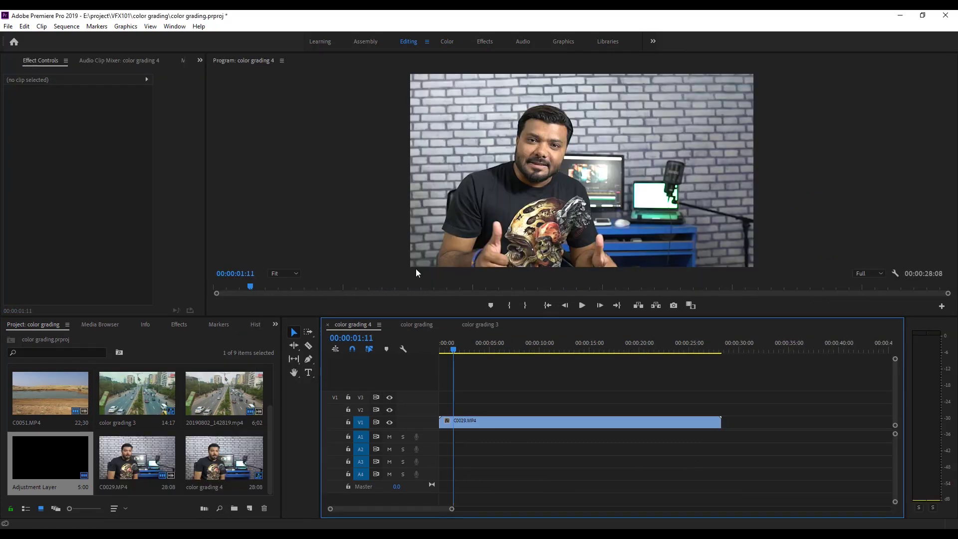
Step: Place an adjustment layer above C0029.MP4 and select it in the Color workspace
drag(44, 454, 722, 412)
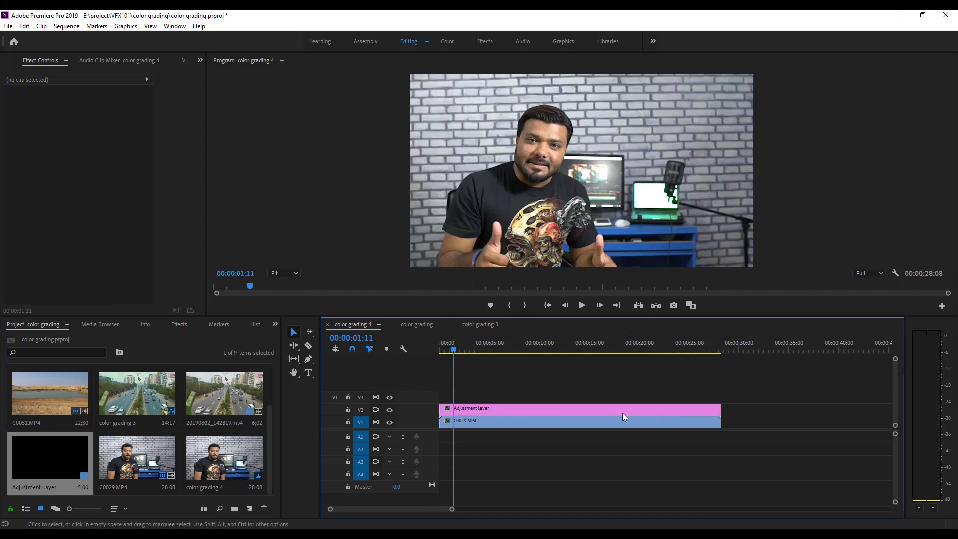
click(621, 412)
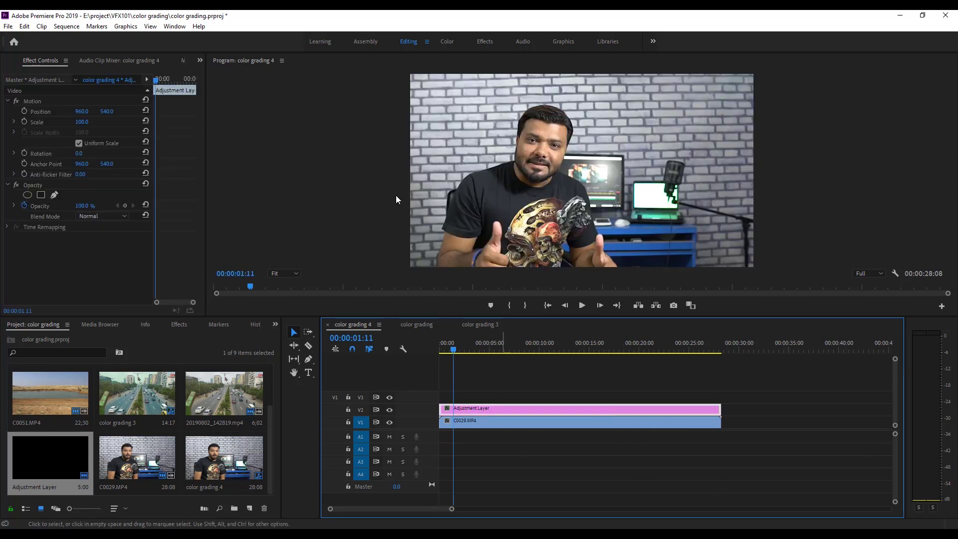
click(452, 43)
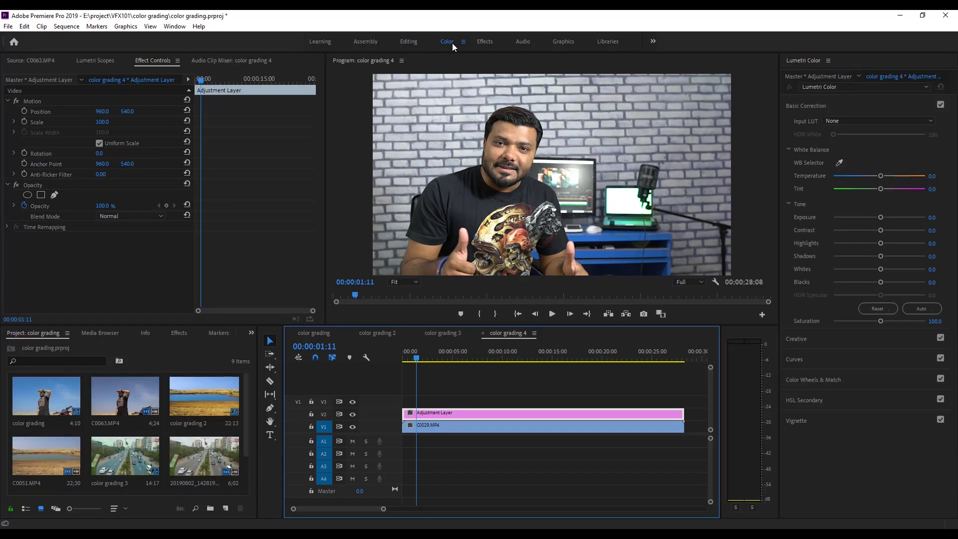
click(806, 105)
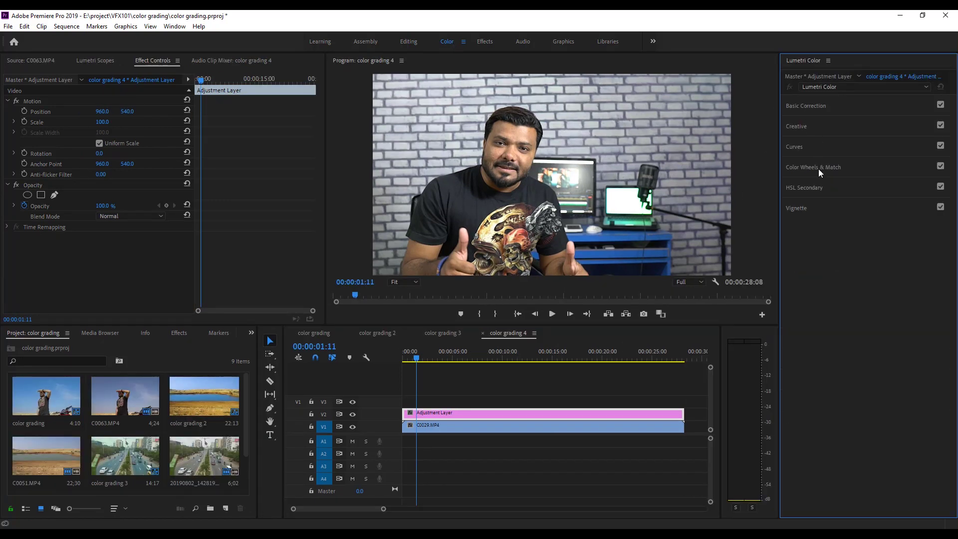
Step: Key the presenter's skin in HSL Secondary, refining saturation and lightness ranges with Blur 4.7
click(823, 187)
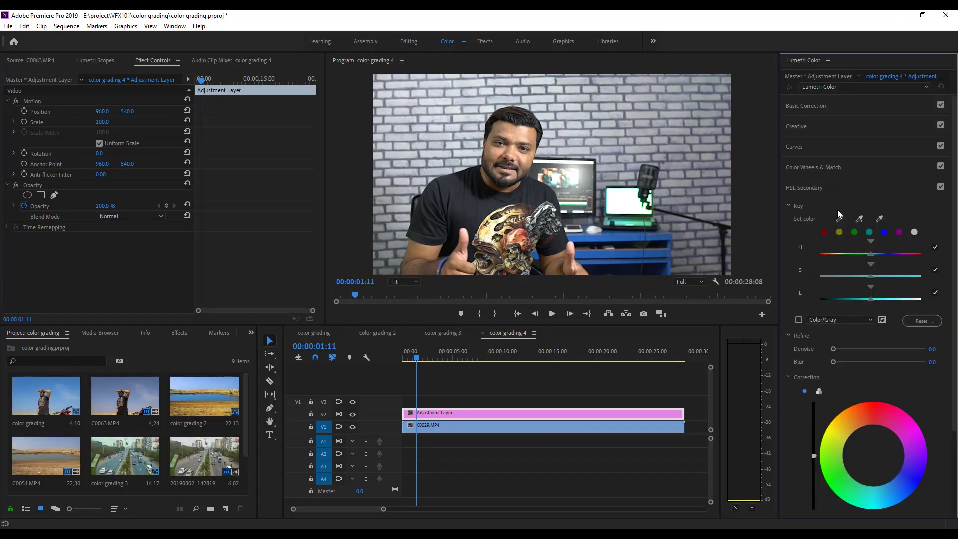
click(522, 158)
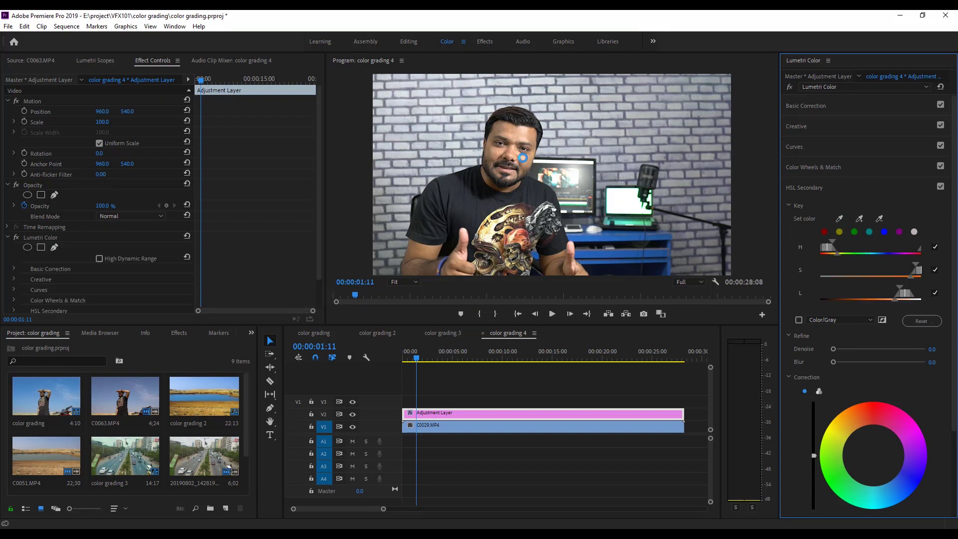
click(798, 320)
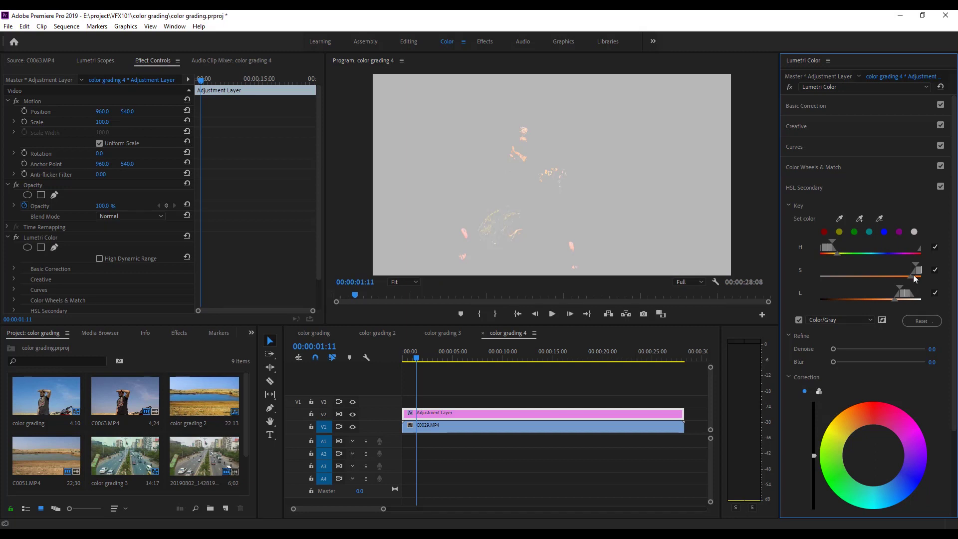
drag(916, 279, 840, 272)
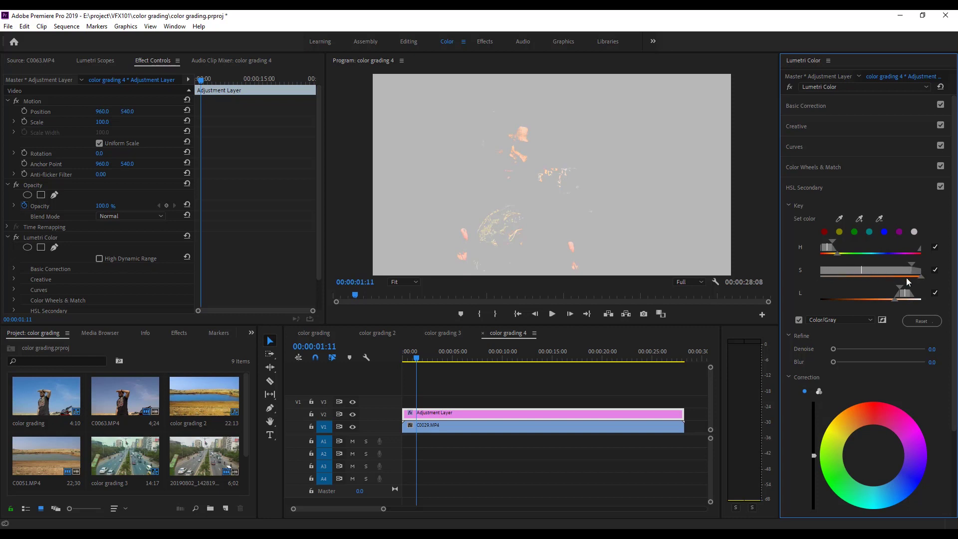
drag(895, 299, 865, 292)
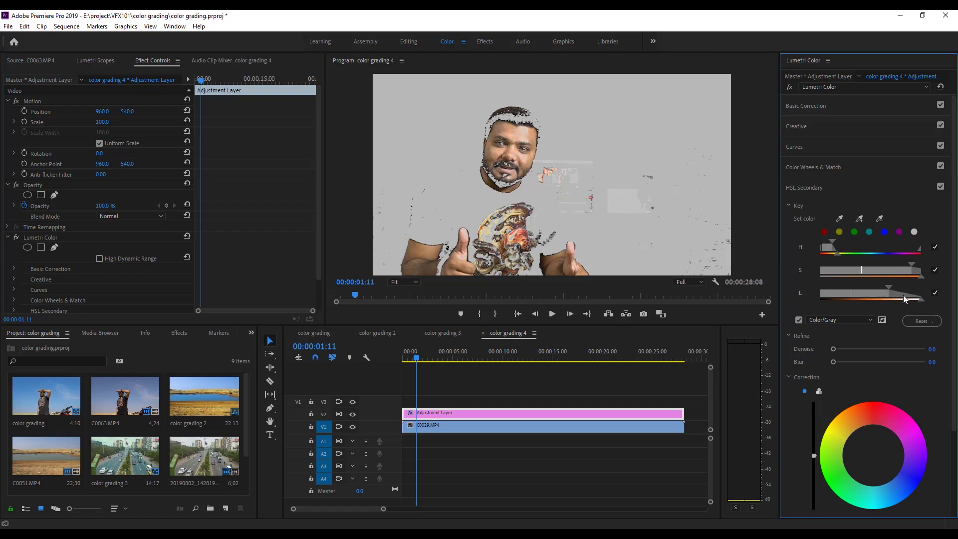
drag(921, 301, 945, 285)
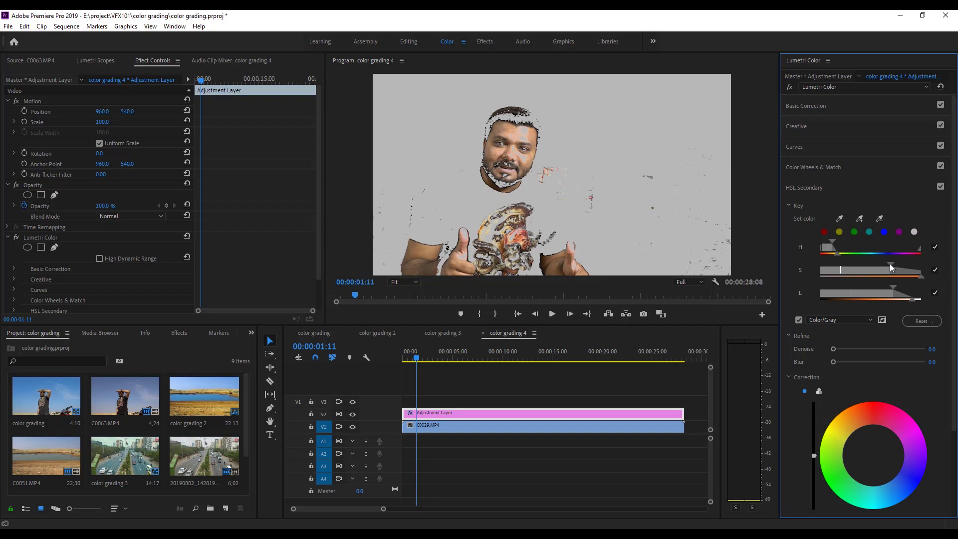
mouse_move(890, 264)
mouse_down()
mouse_move(864, 266)
mouse_move(899, 270)
mouse_up()
drag(836, 364, 848, 365)
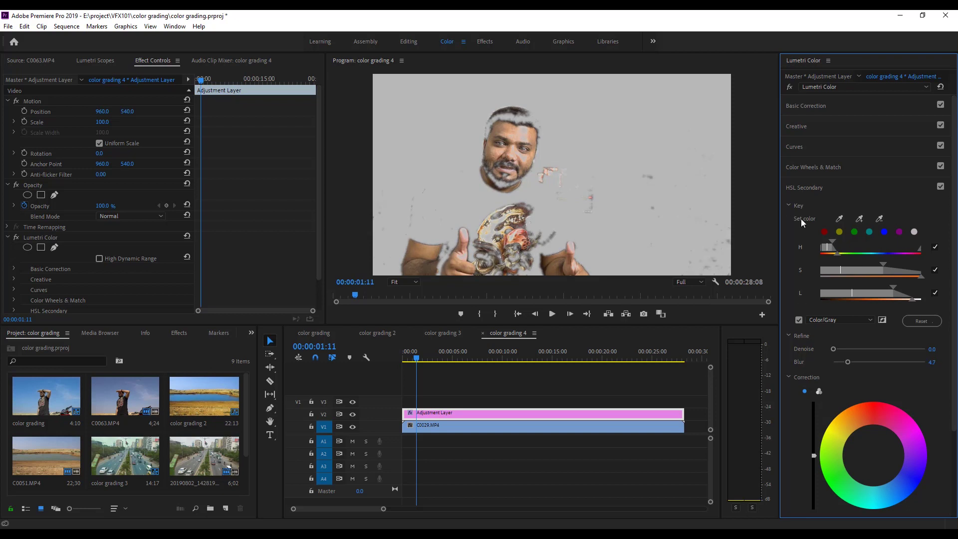
Step: Raise the keyed skin's correction lightness, trying tints but resetting the wheel to neutral
click(799, 321)
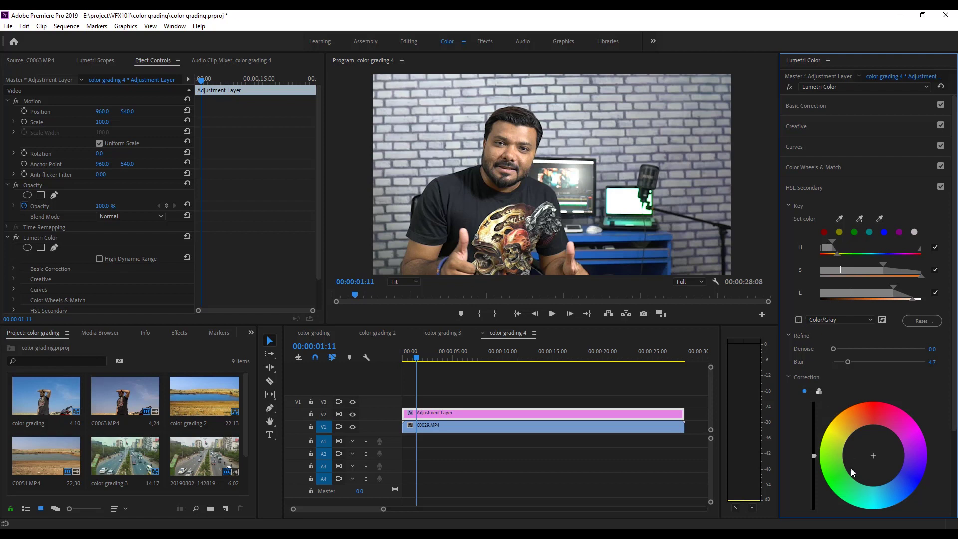
drag(814, 458, 814, 434)
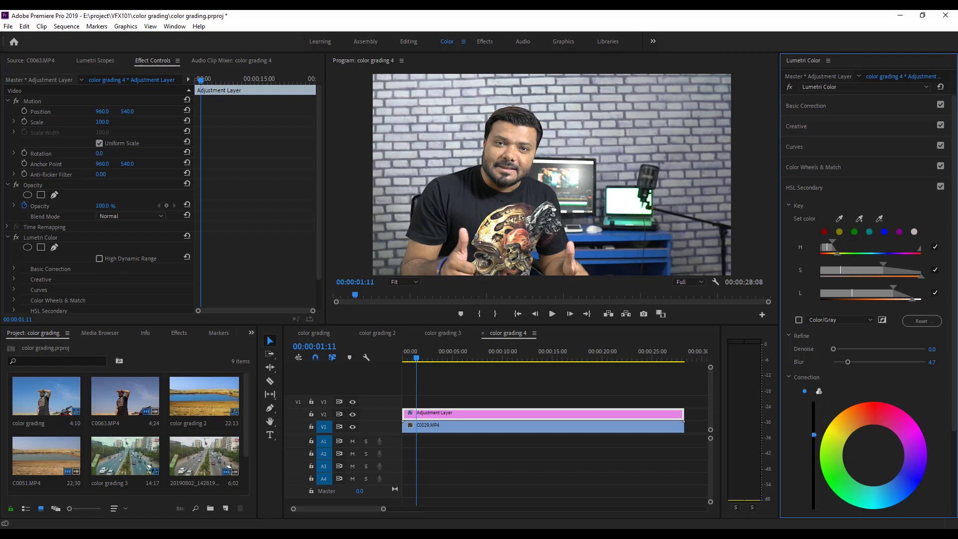
drag(873, 453, 864, 448)
double_click(876, 455)
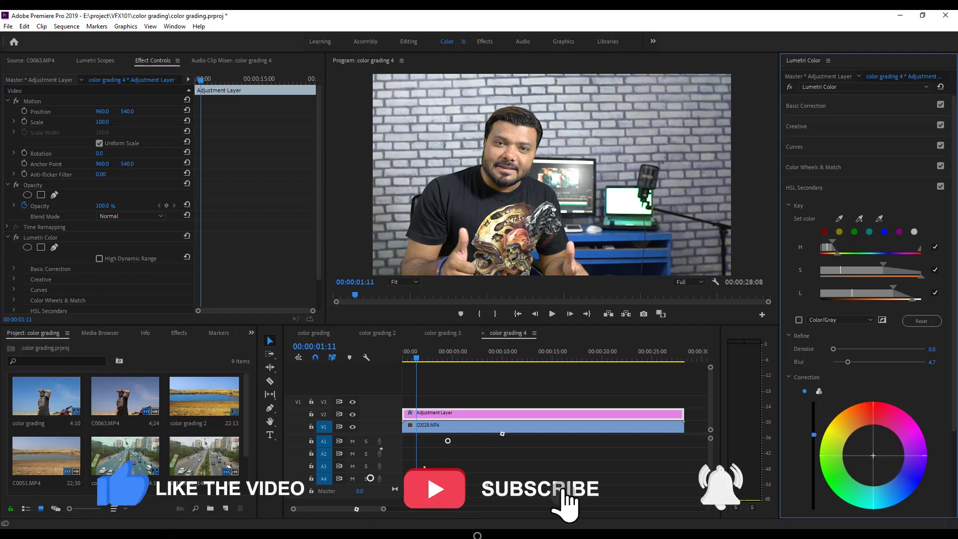
drag(875, 459, 878, 455)
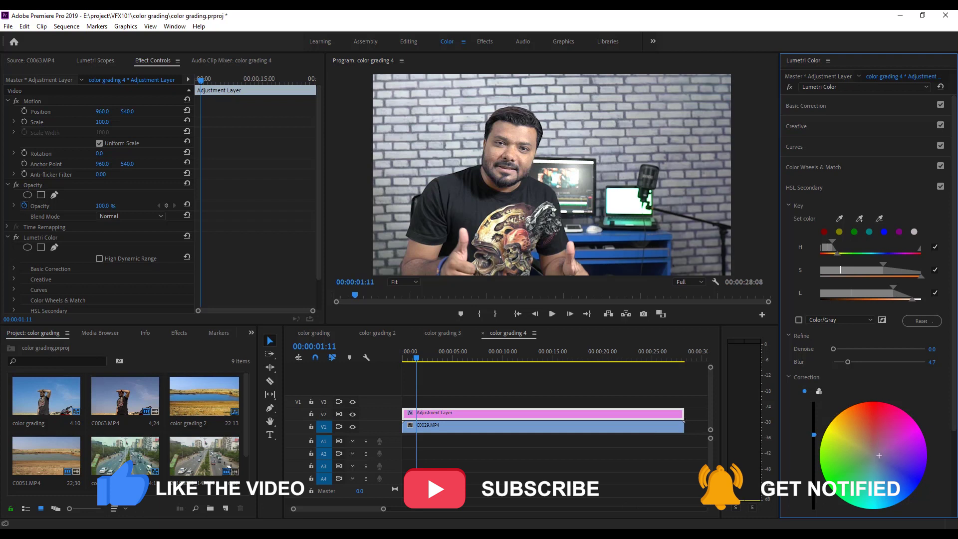
double_click(875, 458)
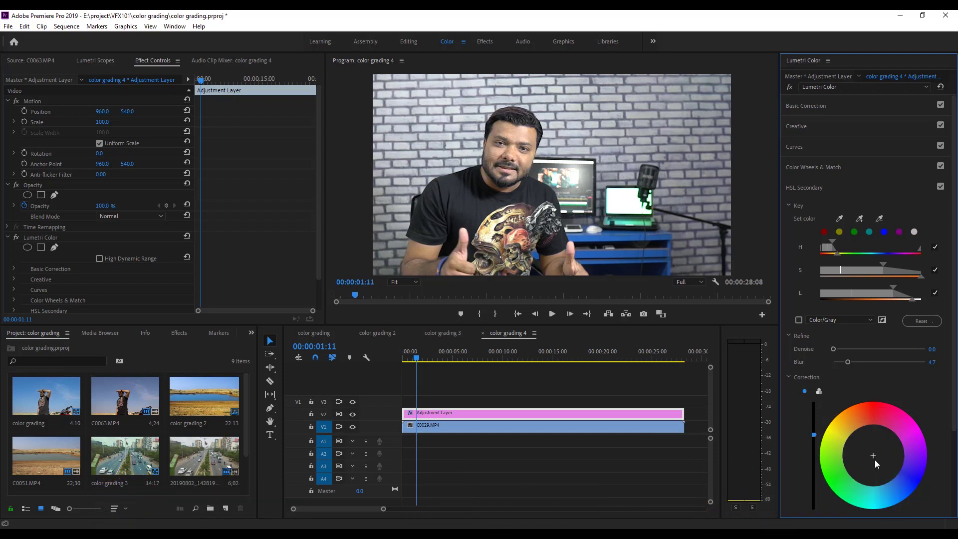
Step: Set Basic Correction to Temperature -9.2, Tint 4.9, Contrast 29.7, Highlights 2.7, Shadows 27.6
click(824, 109)
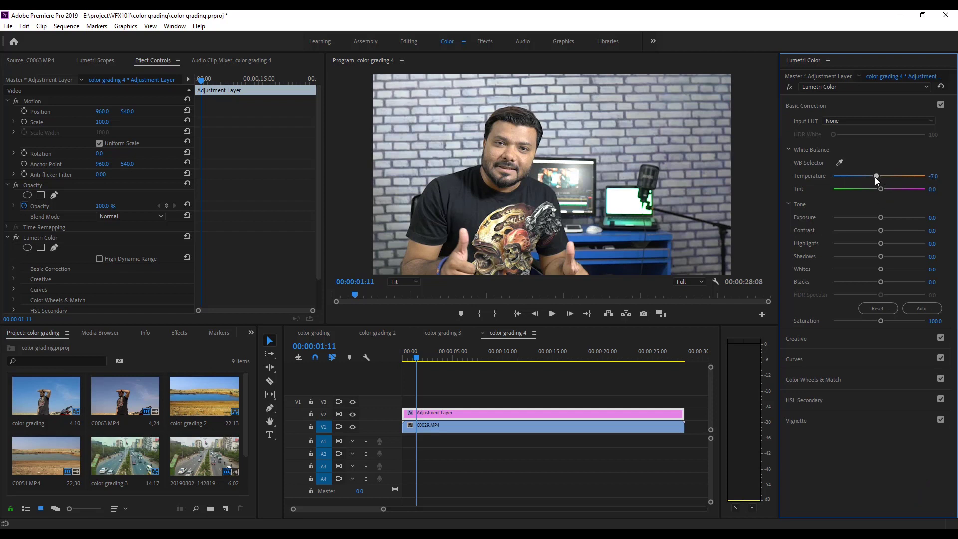
drag(884, 230, 893, 256)
drag(883, 192, 883, 191)
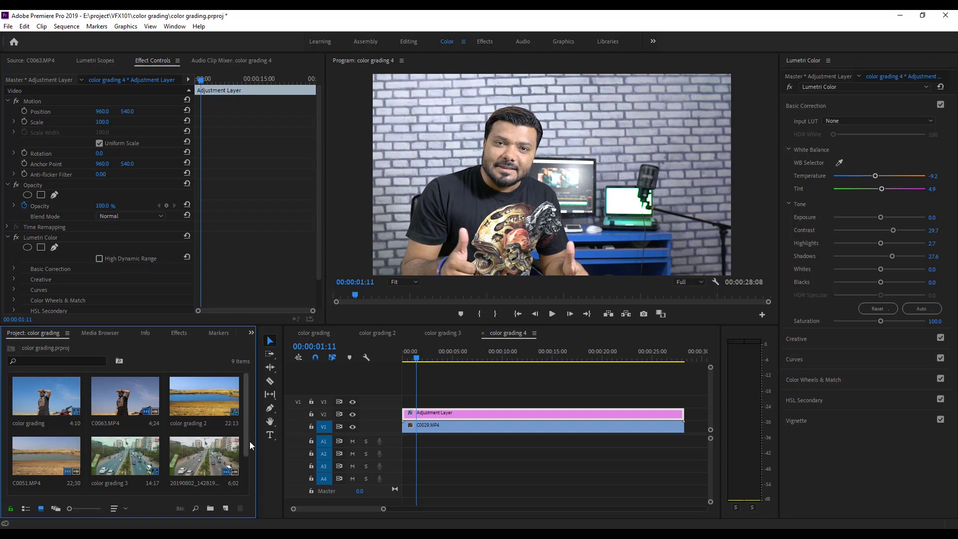
Step: Add another adjustment layer on V3 spanning the whole clip
scroll(250, 441, down, 2)
drag(46, 458, 380, 401)
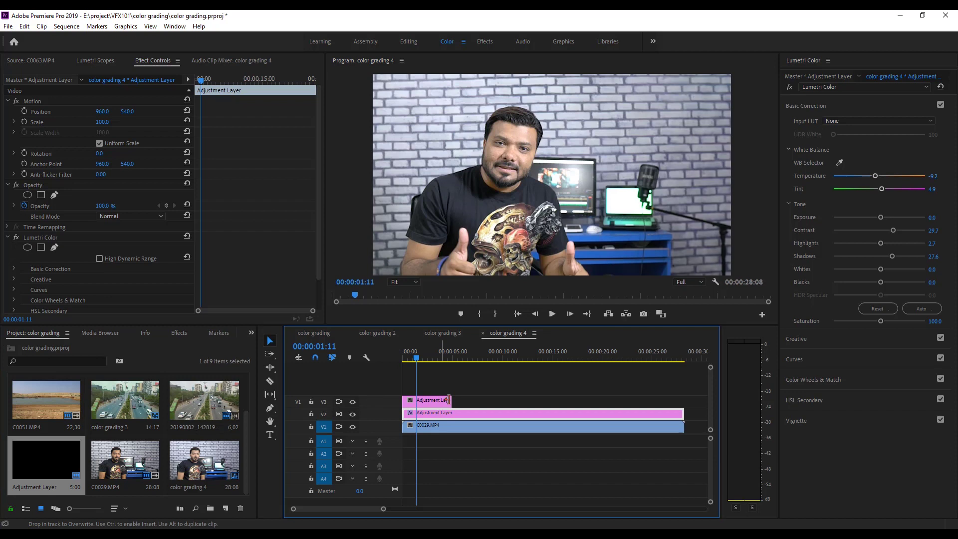
drag(451, 401, 683, 401)
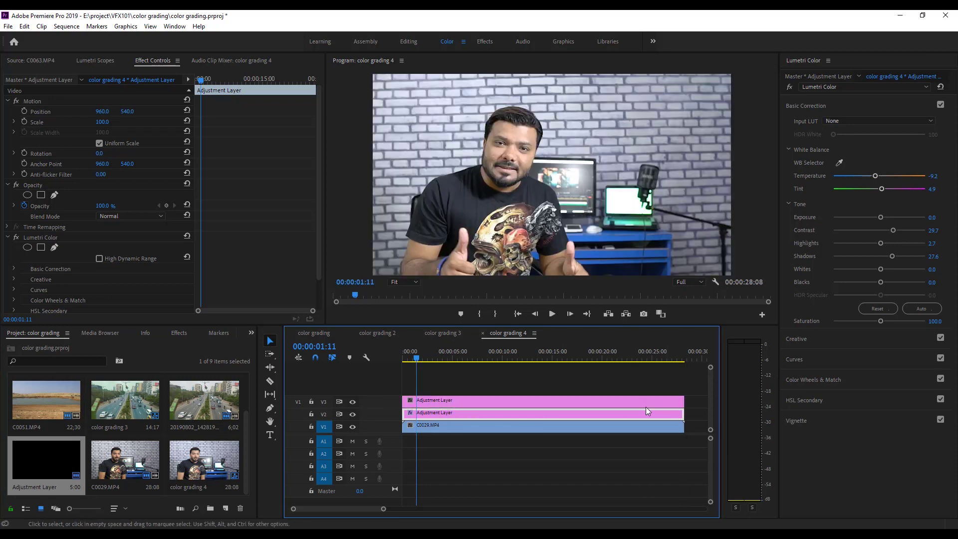
click(644, 406)
Step: Key the brick wall in HSL Secondary, widening saturation and luminance ranges, with Blur 6.6
click(811, 107)
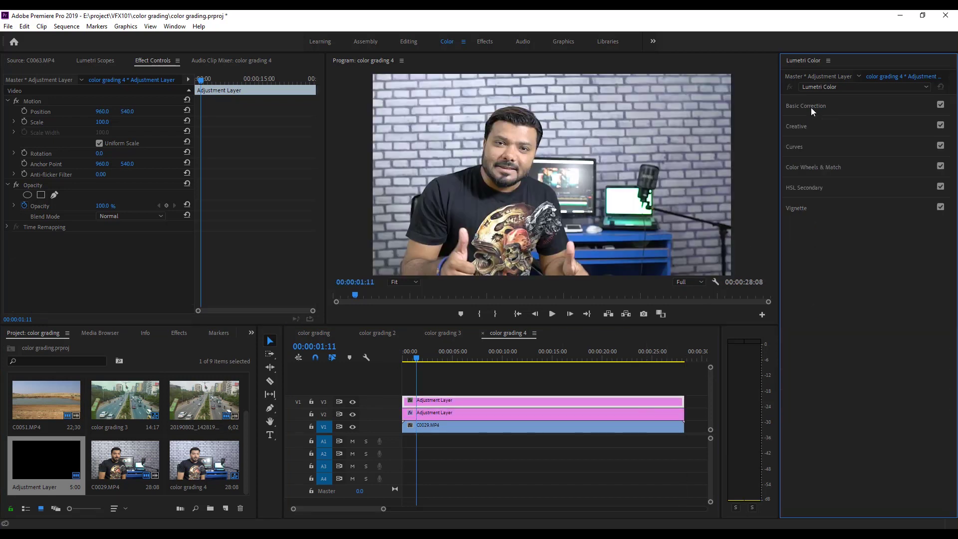
click(821, 188)
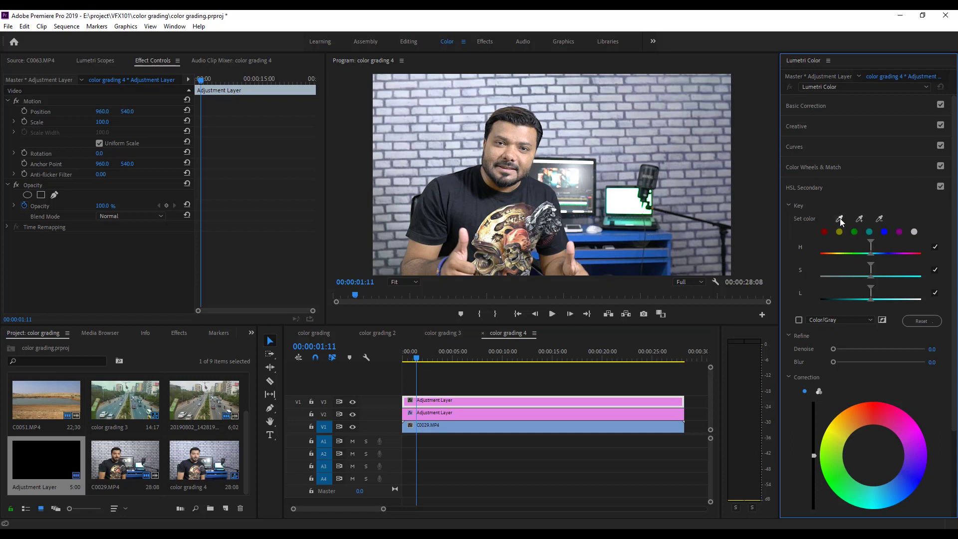
click(610, 128)
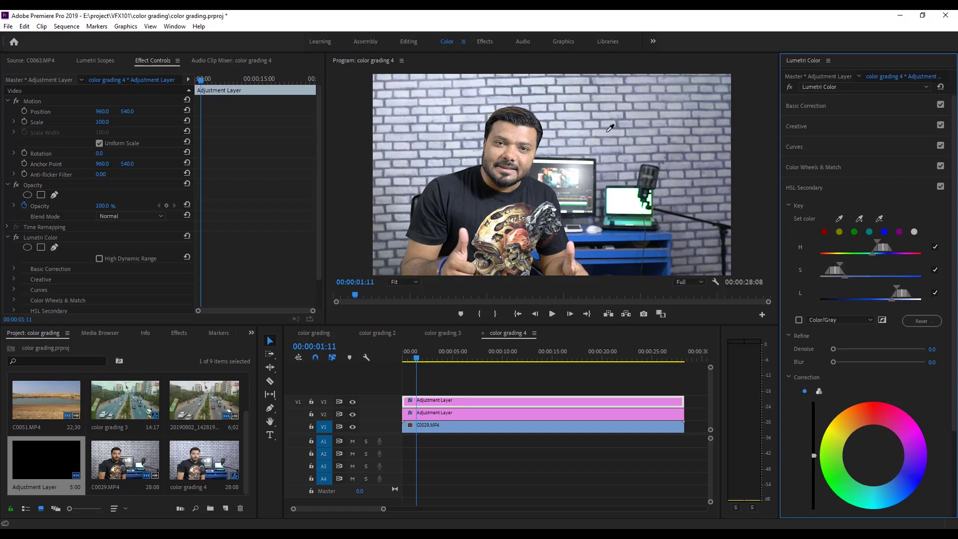
click(799, 321)
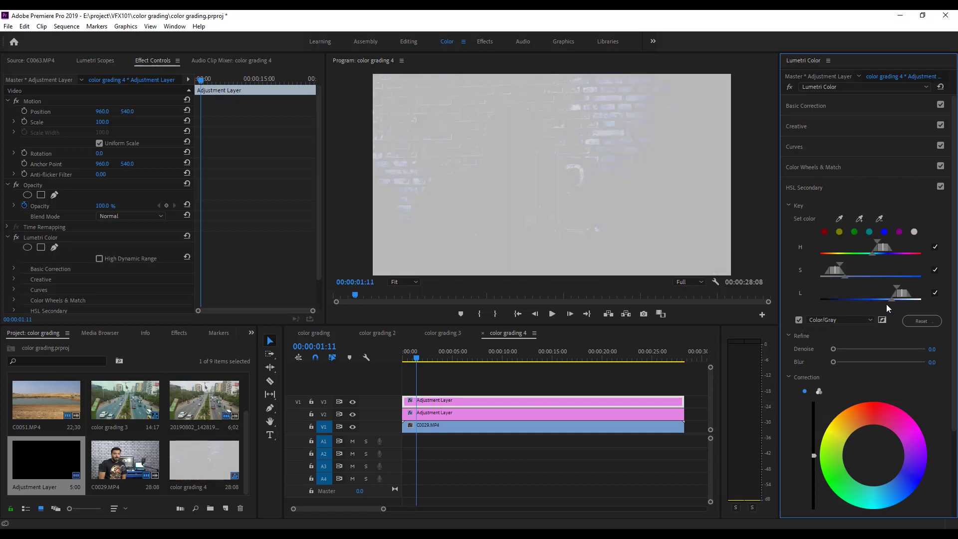
drag(891, 299, 900, 278)
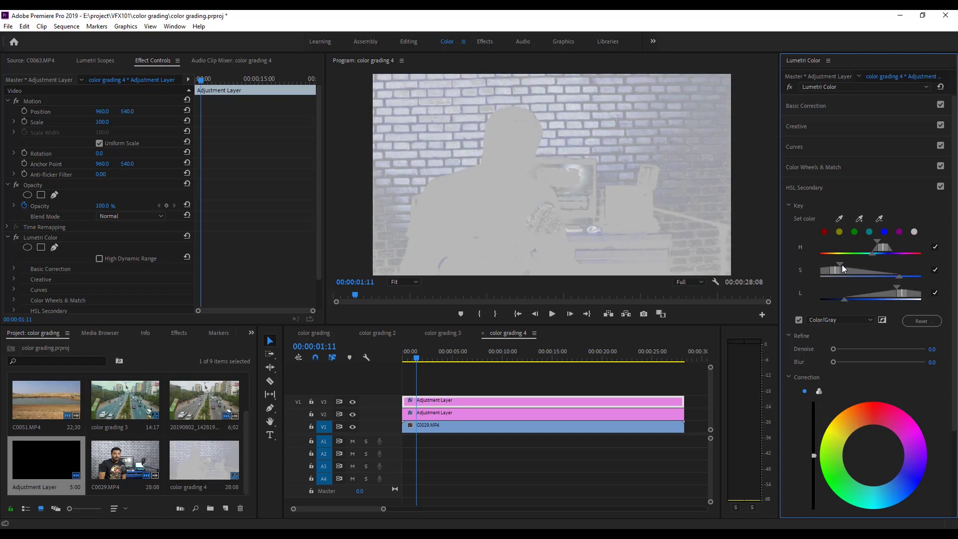
drag(843, 265, 873, 263)
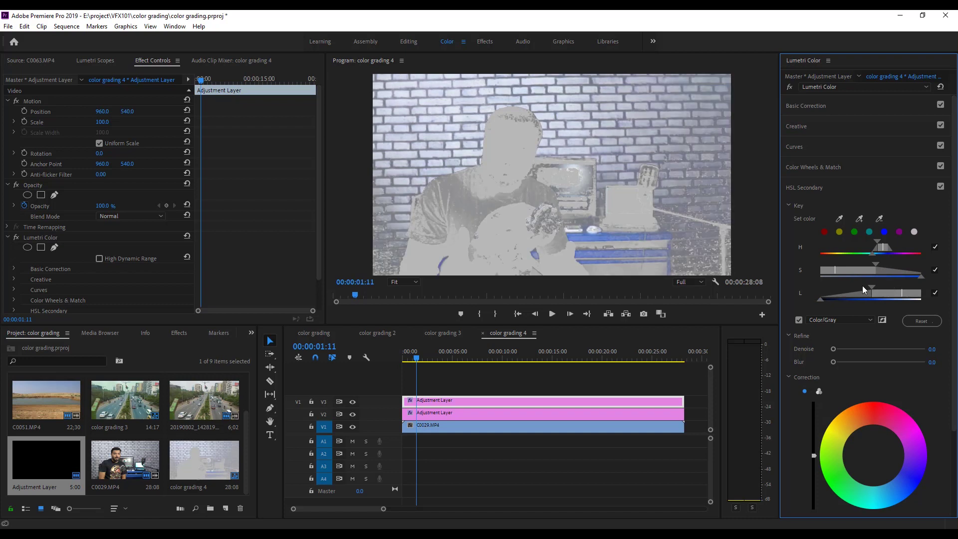
drag(864, 288, 886, 289)
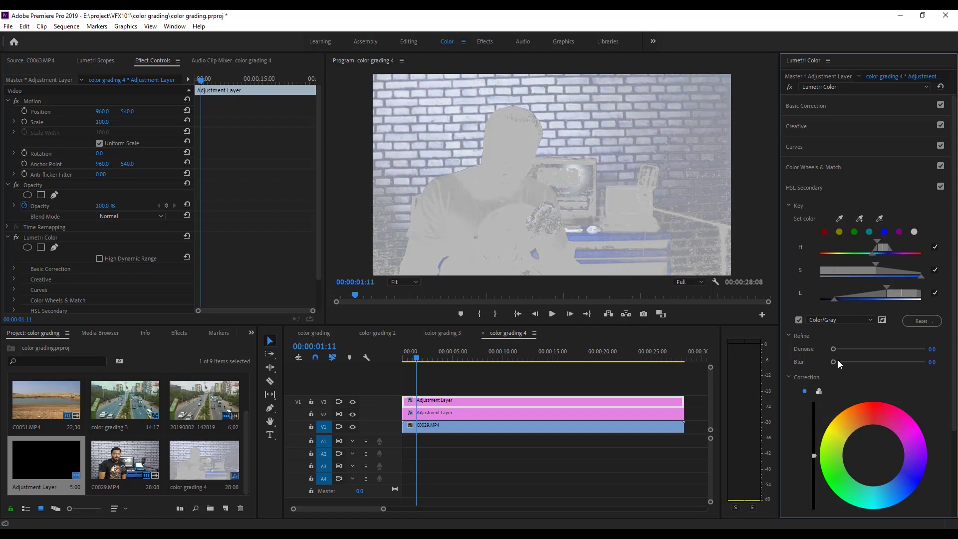
drag(833, 362, 852, 362)
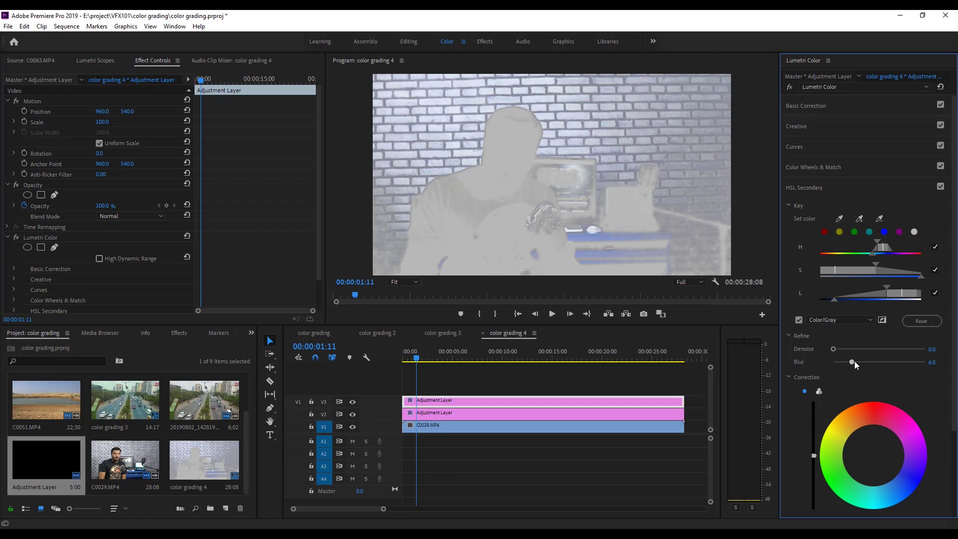
Step: Tint the keyed wall teal-green and add a Vignette with Amount -2.1
click(798, 320)
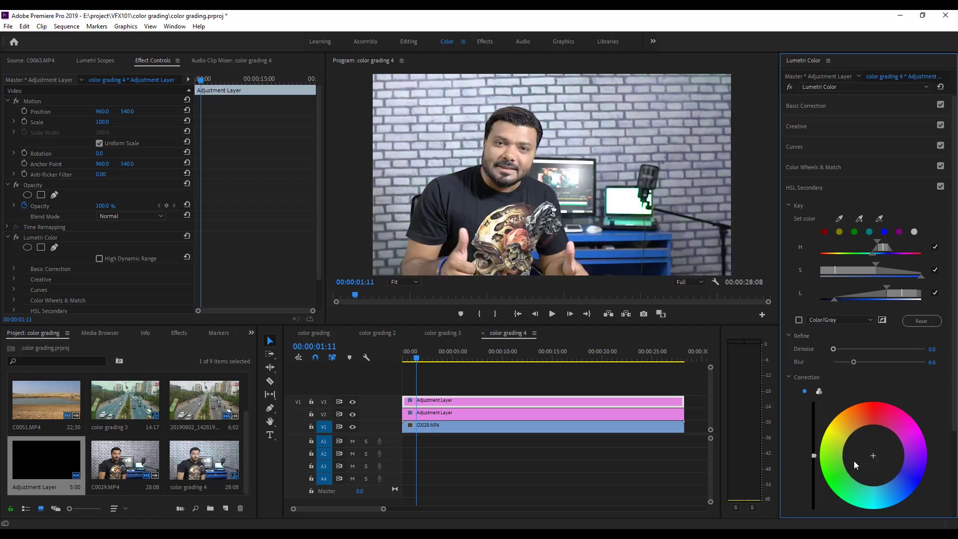
drag(855, 465, 851, 466)
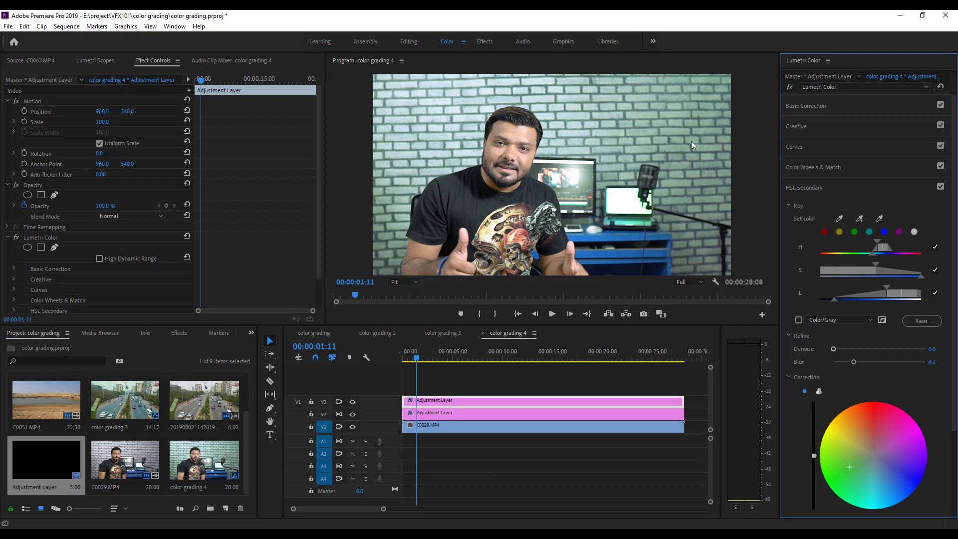
click(809, 189)
click(799, 208)
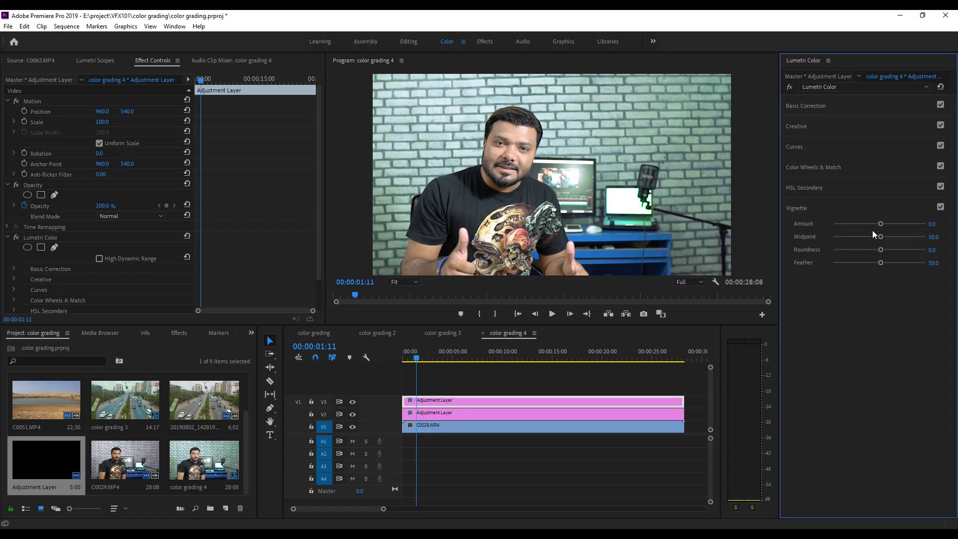
drag(881, 224, 847, 227)
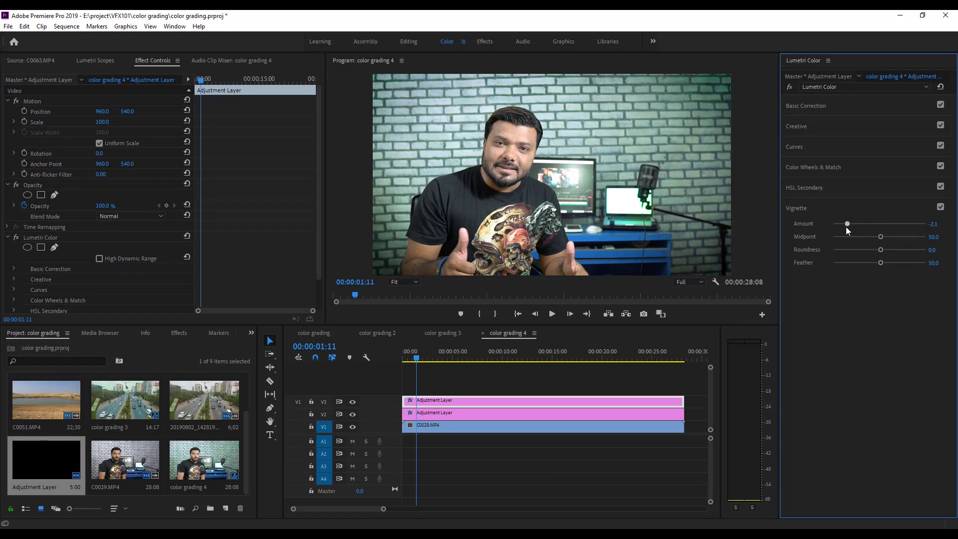
Step: Give the wall layer Tint 4.9, Contrast 77.3, Highlights -42.7 and lower Whites
click(819, 107)
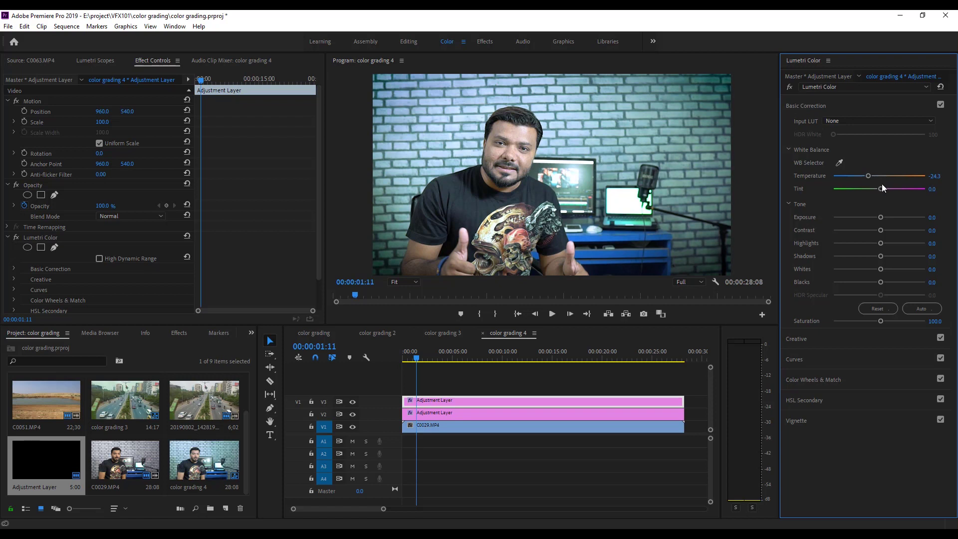
drag(885, 189, 882, 188)
drag(881, 229, 897, 257)
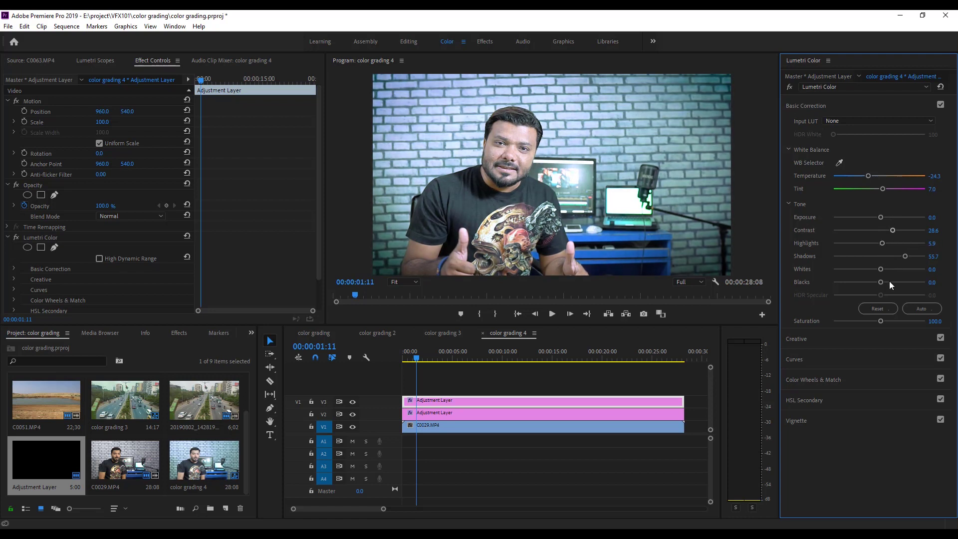
drag(881, 269, 879, 270)
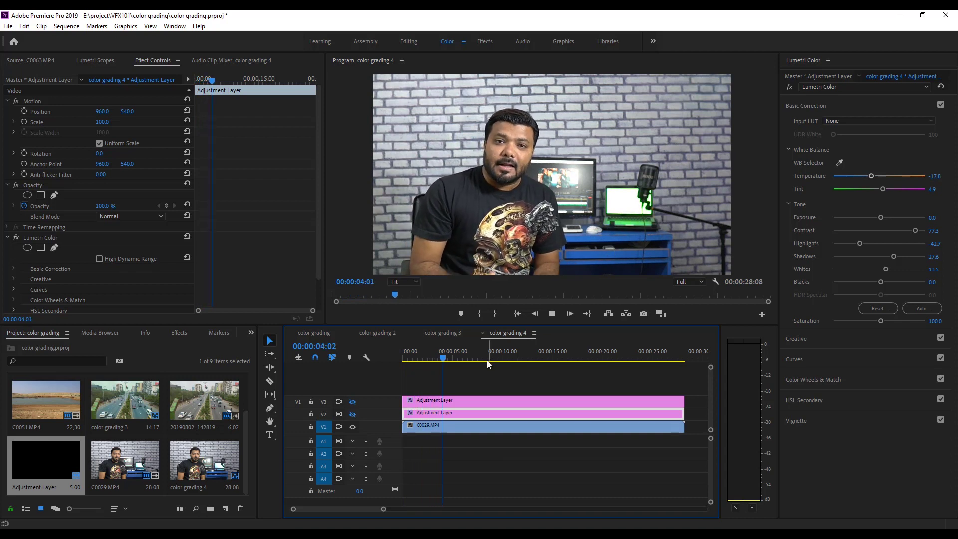
Step: Rewind, re-enable the V3 and V2 grading layers, and play back the fully graded clip
drag(447, 357, 400, 361)
click(352, 402)
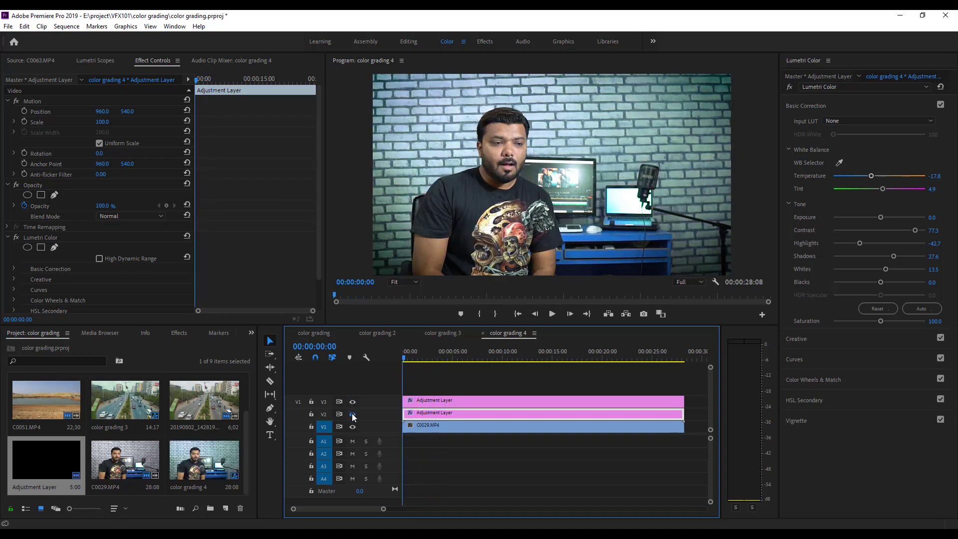
click(353, 414)
key(space)
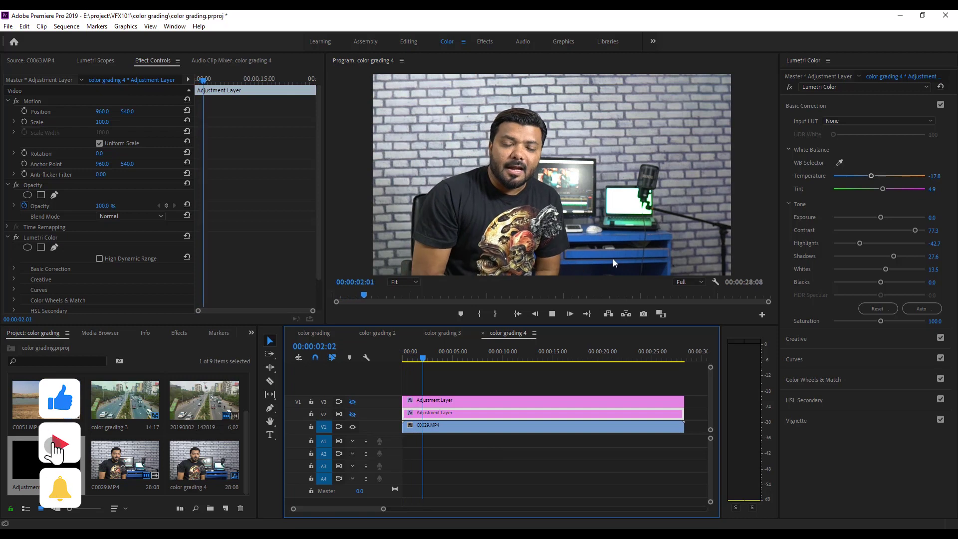
drag(487, 360, 400, 361)
click(353, 401)
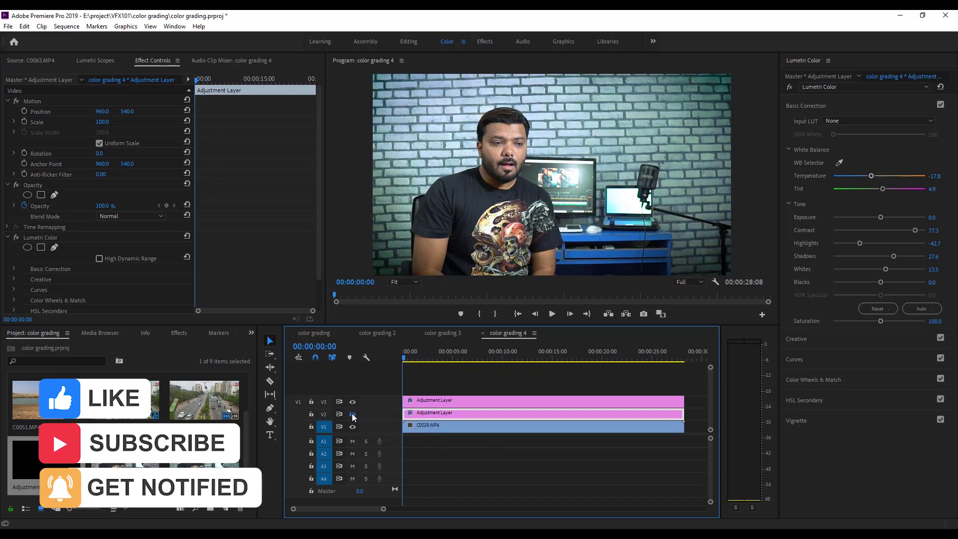
click(353, 414)
key(space)
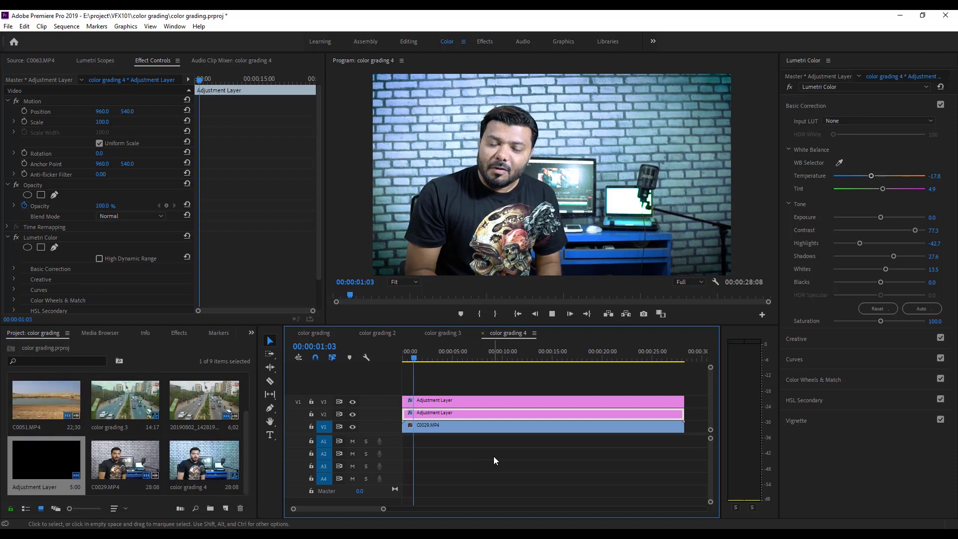